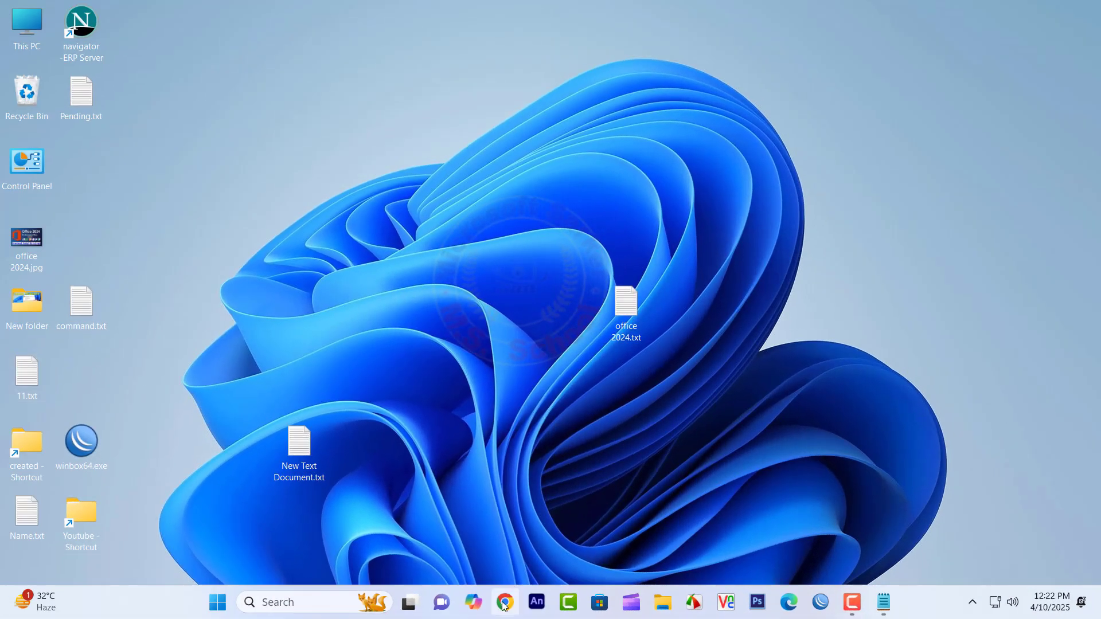
Step: Search 'revo un' from Chrome's address bar to reach the revouninstaller.com home page
{"action": "left_click", "coordinate": [490, 602]}
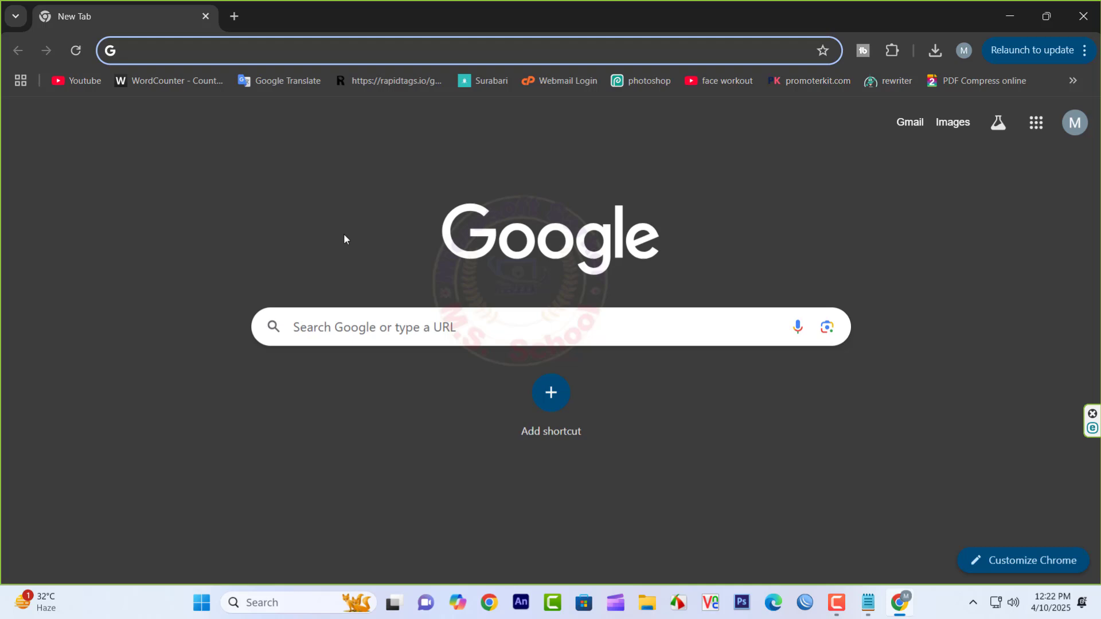
{"action": "type", "text": "re"}
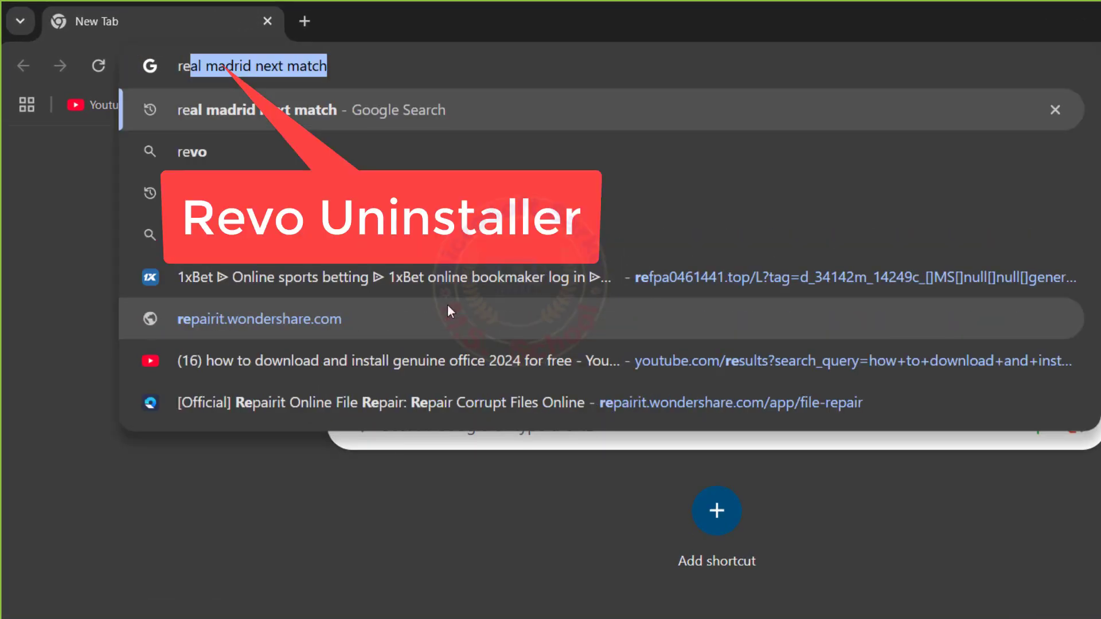
{"action": "type", "text": "vo "}
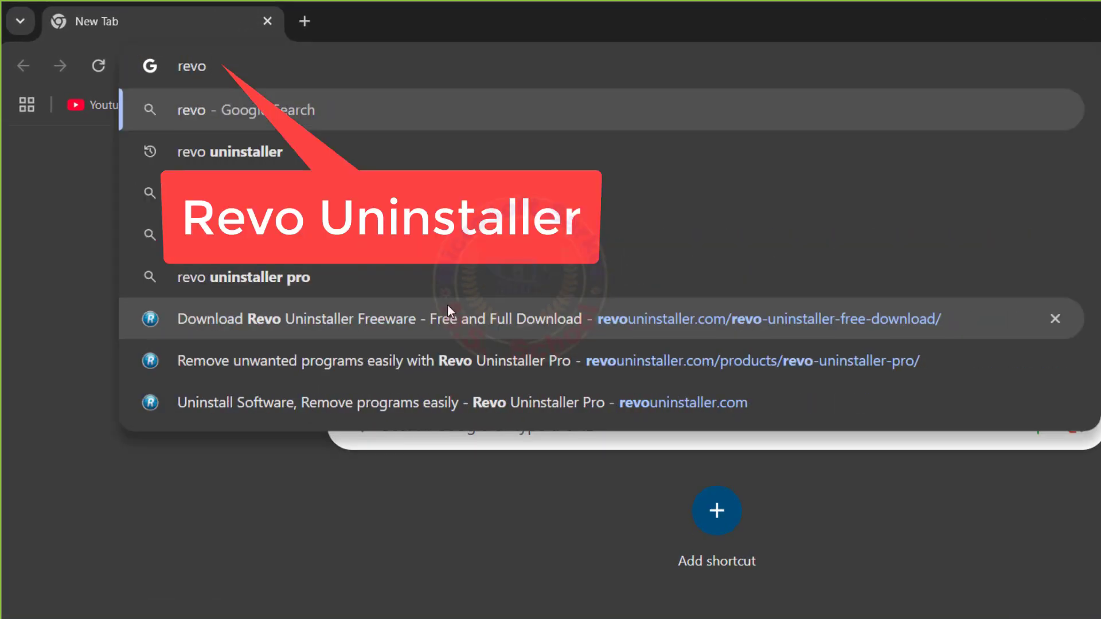
{"action": "type", "text": "un"}
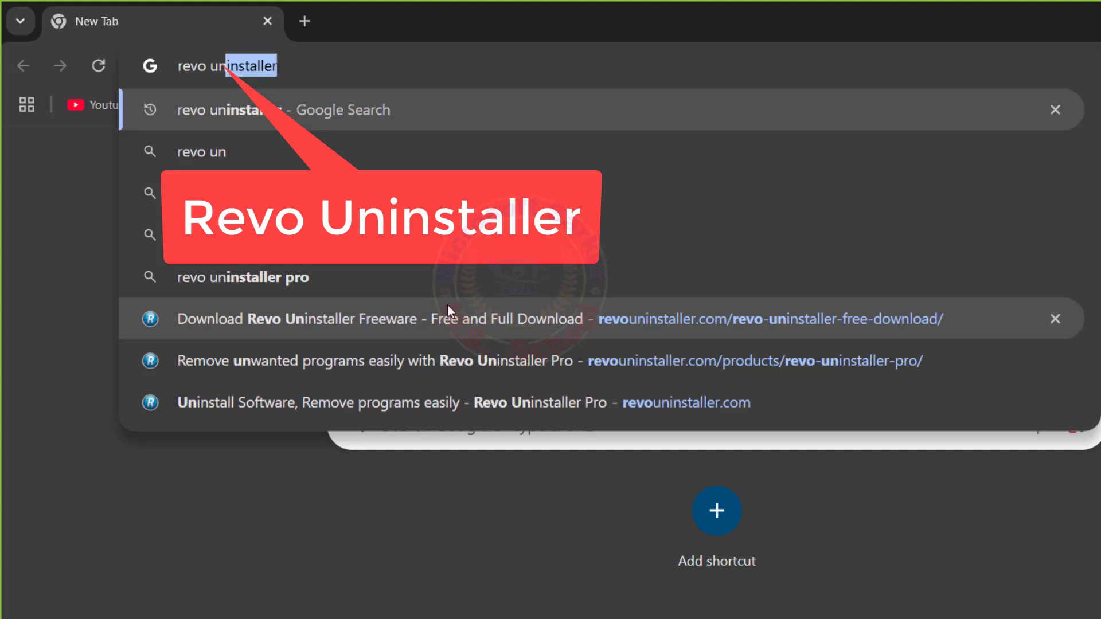
{"action": "key", "text": "Return"}
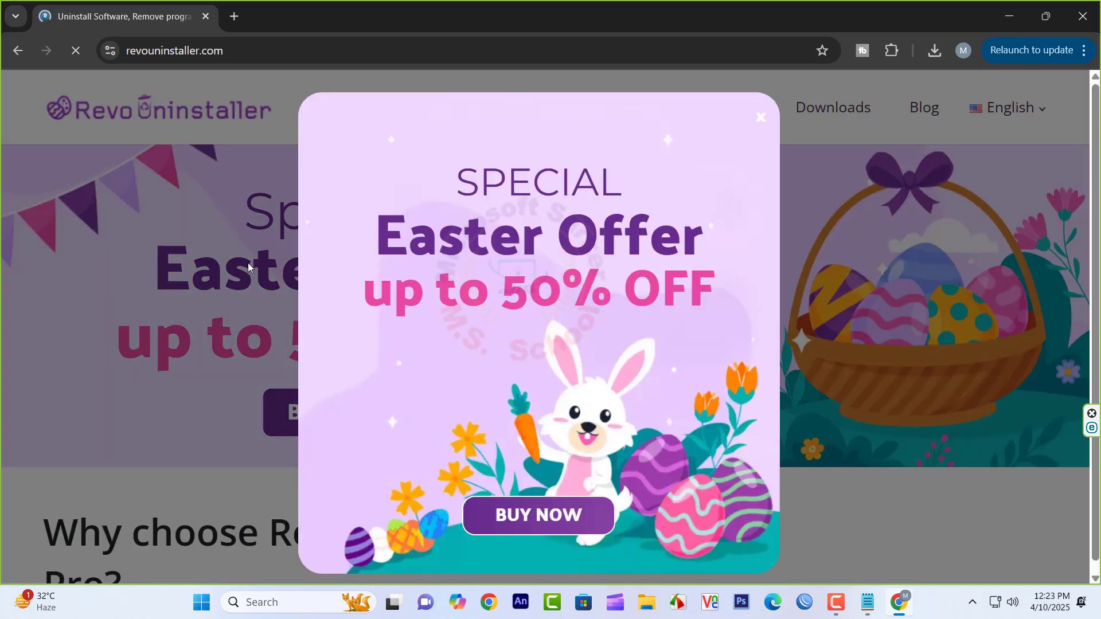
Step: Dismiss the Easter popup, download revosetup.exe from Revo Uninstaller FREE, and show it in its folder
{"action": "left_click", "coordinate": [760, 122]}
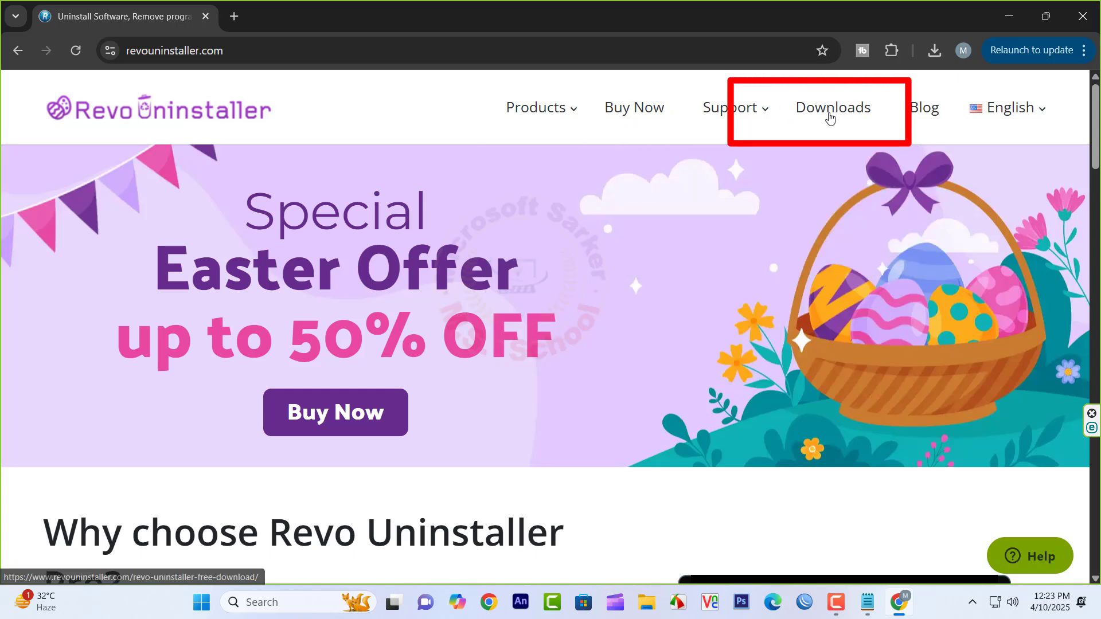
{"action": "left_click", "coordinate": [829, 117]}
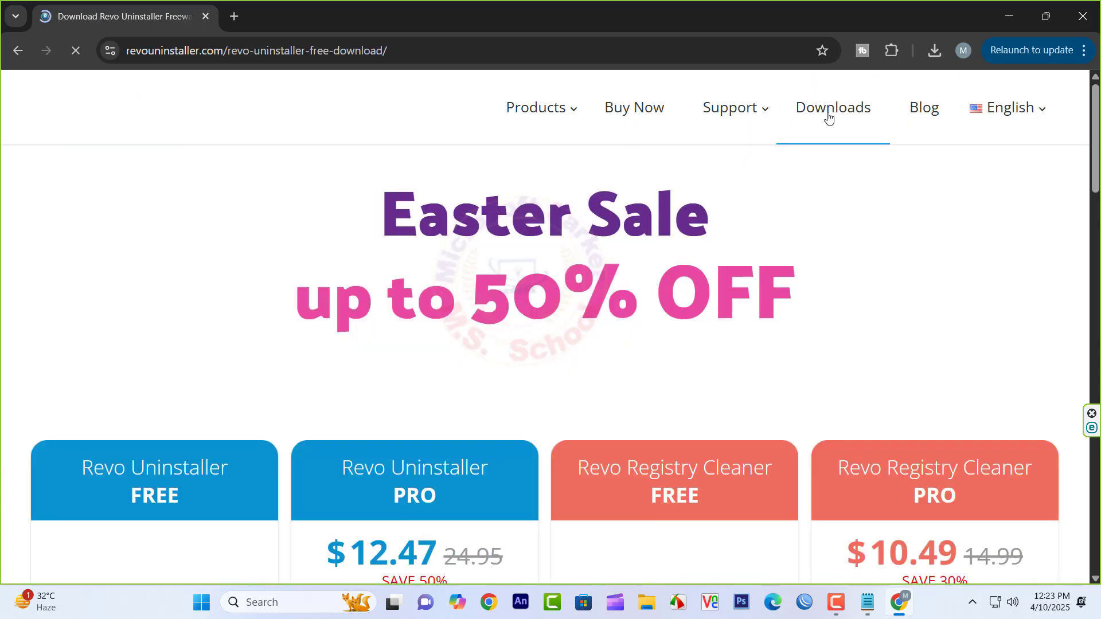
{"action": "scroll", "coordinate": [327, 283], "scroll_direction": "down", "scroll_amount": 3}
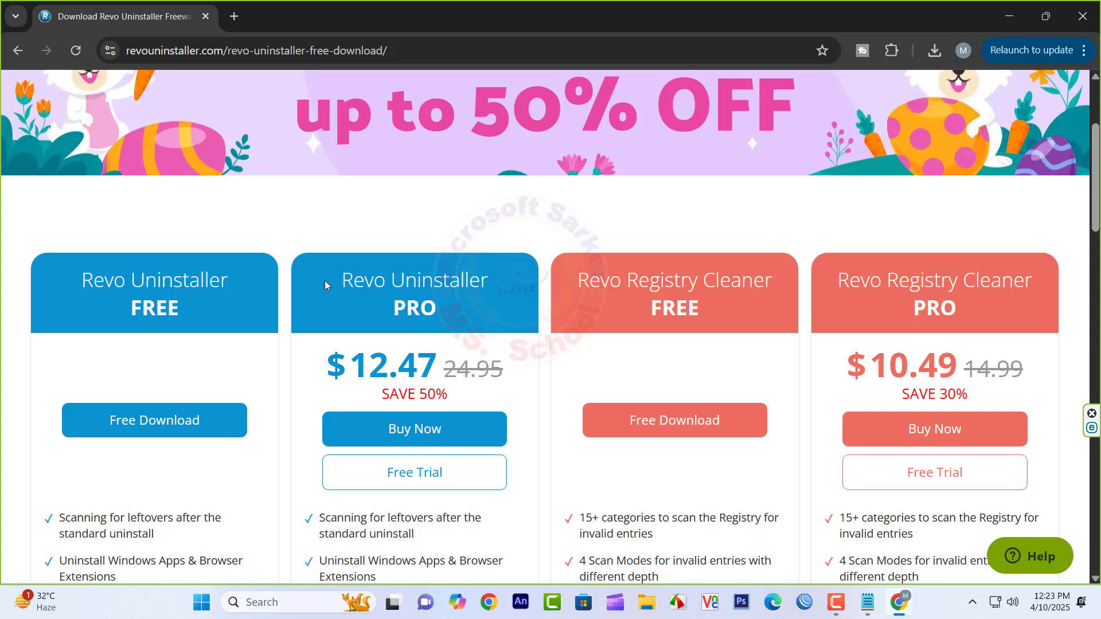
{"action": "left_click", "coordinate": [138, 427]}
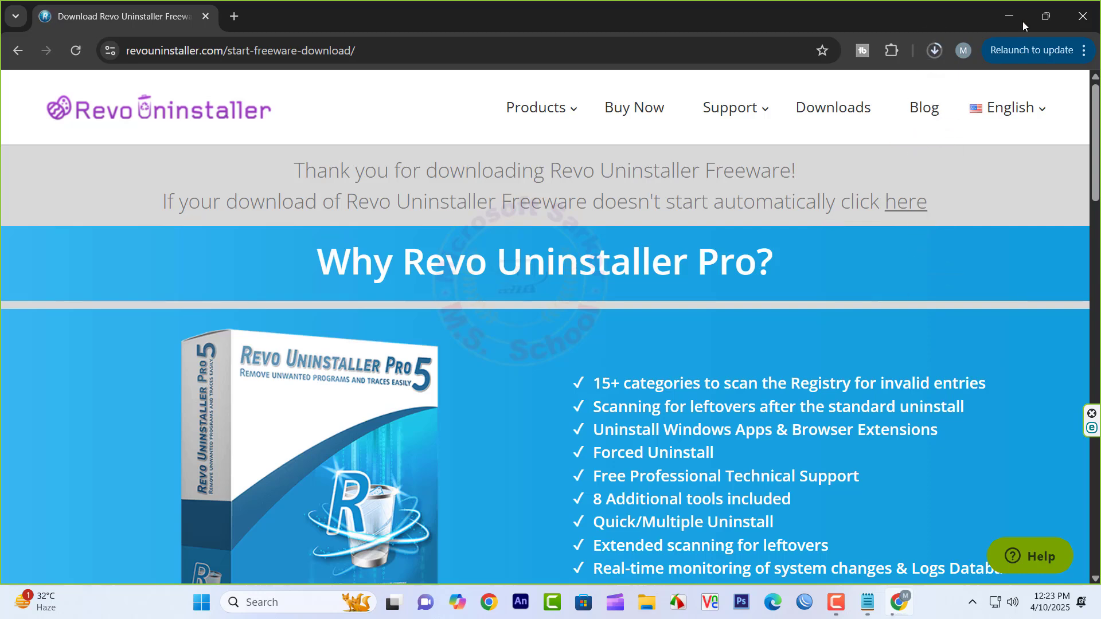
{"action": "left_click", "coordinate": [934, 50]}
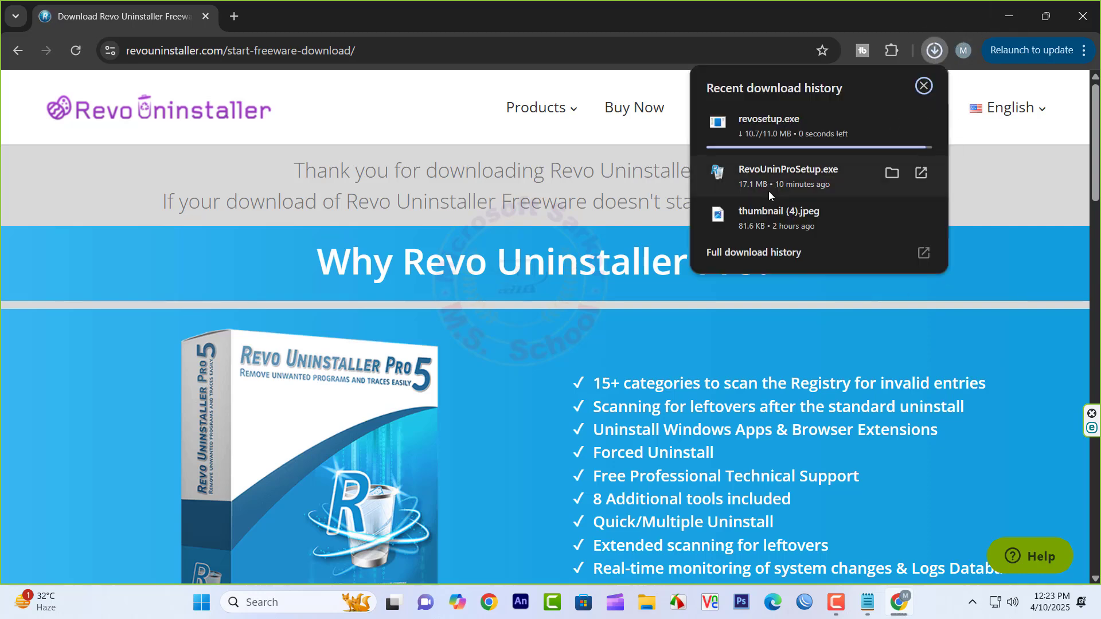
{"action": "left_click", "coordinate": [893, 125]}
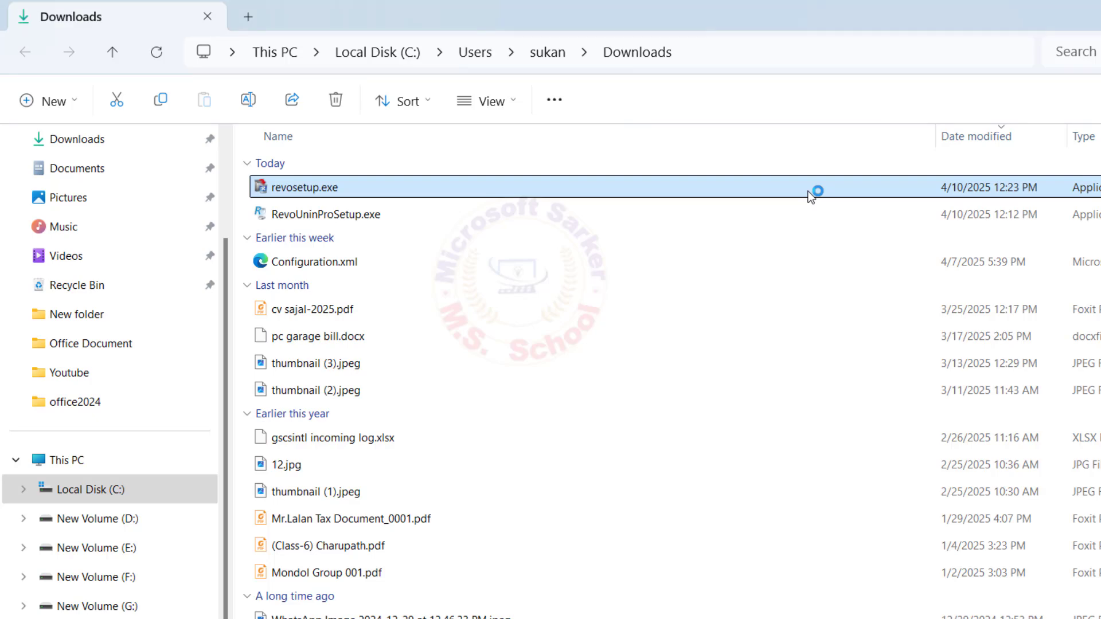
Step: Install Revo Uninstaller from revosetup.exe, accepting the licence and the default location and shortcut
{"action": "left_click", "coordinate": [717, 422]}
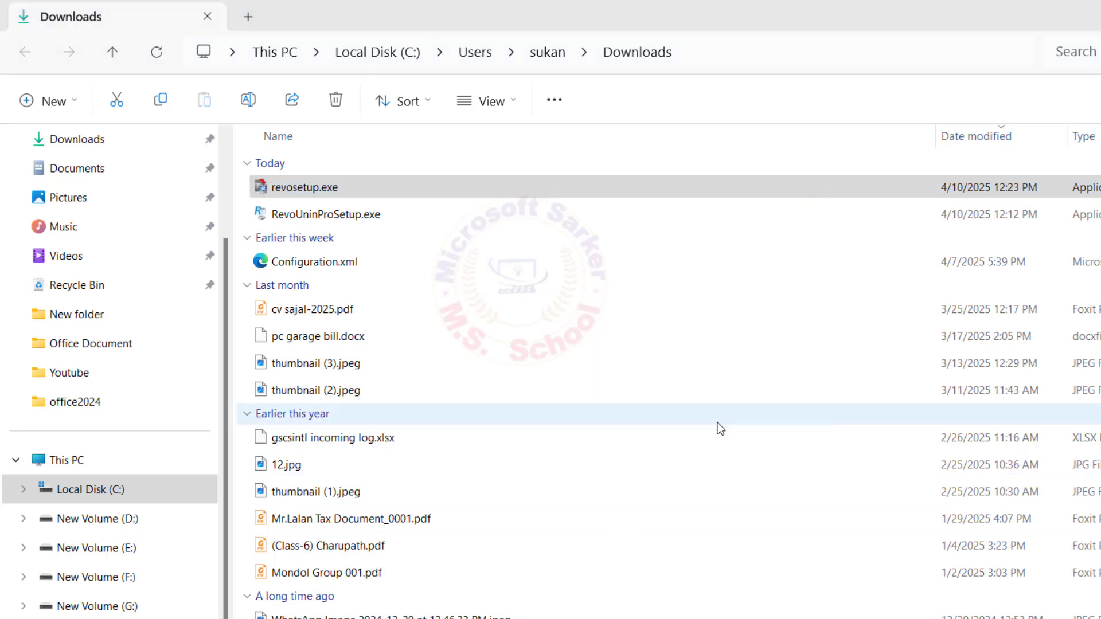
{"action": "left_click", "coordinate": [529, 470]}
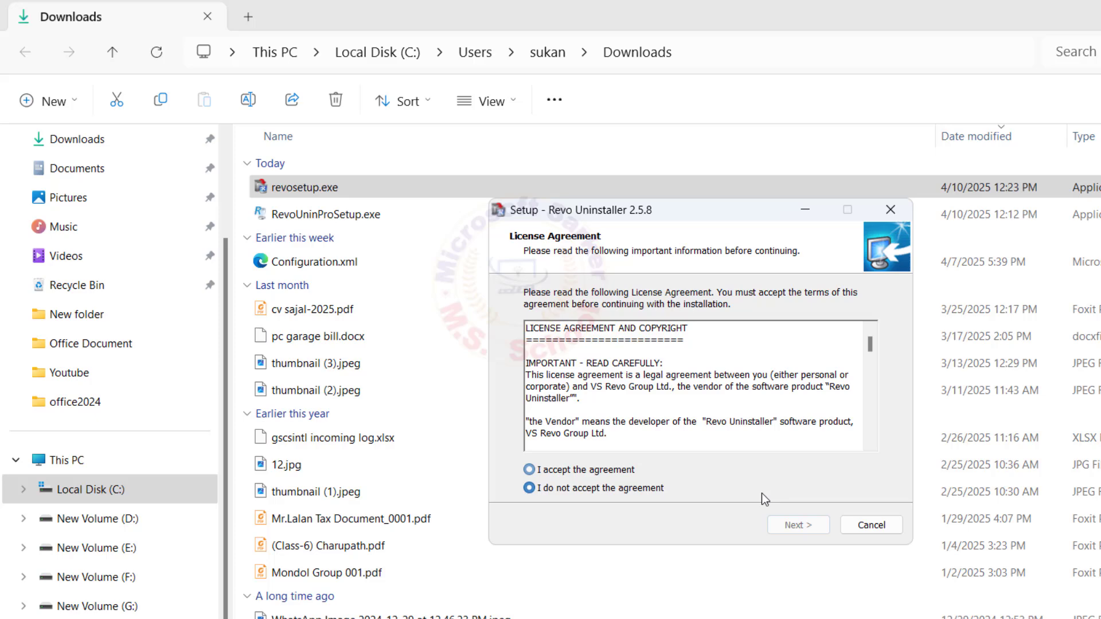
{"action": "left_click", "coordinate": [798, 525]}
{"action": "left_click", "coordinate": [798, 525]}
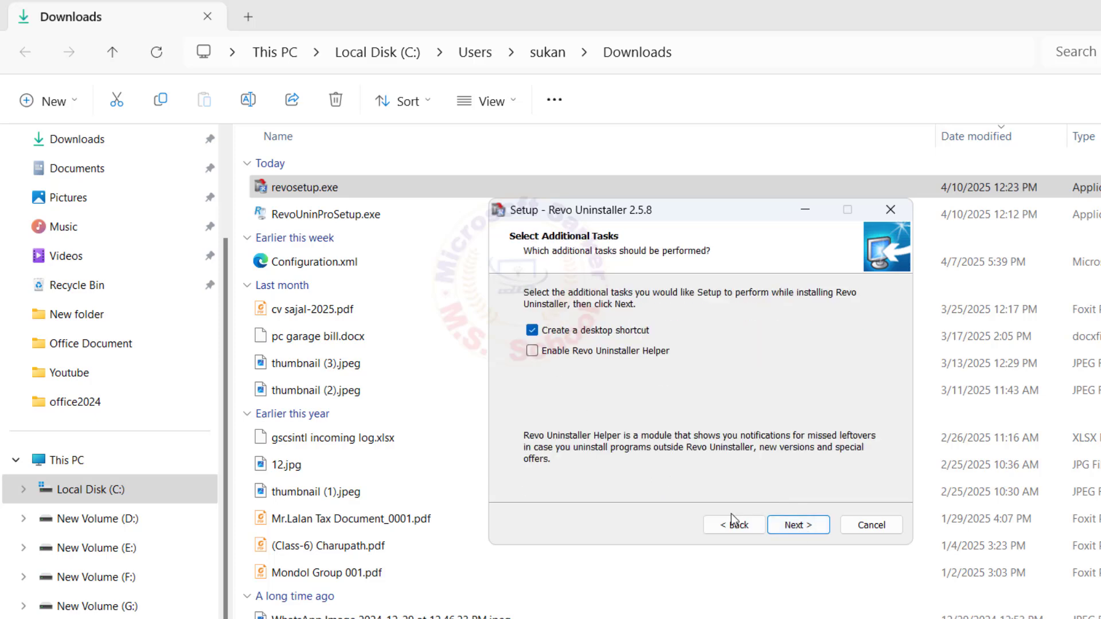
{"action": "left_click", "coordinate": [793, 526]}
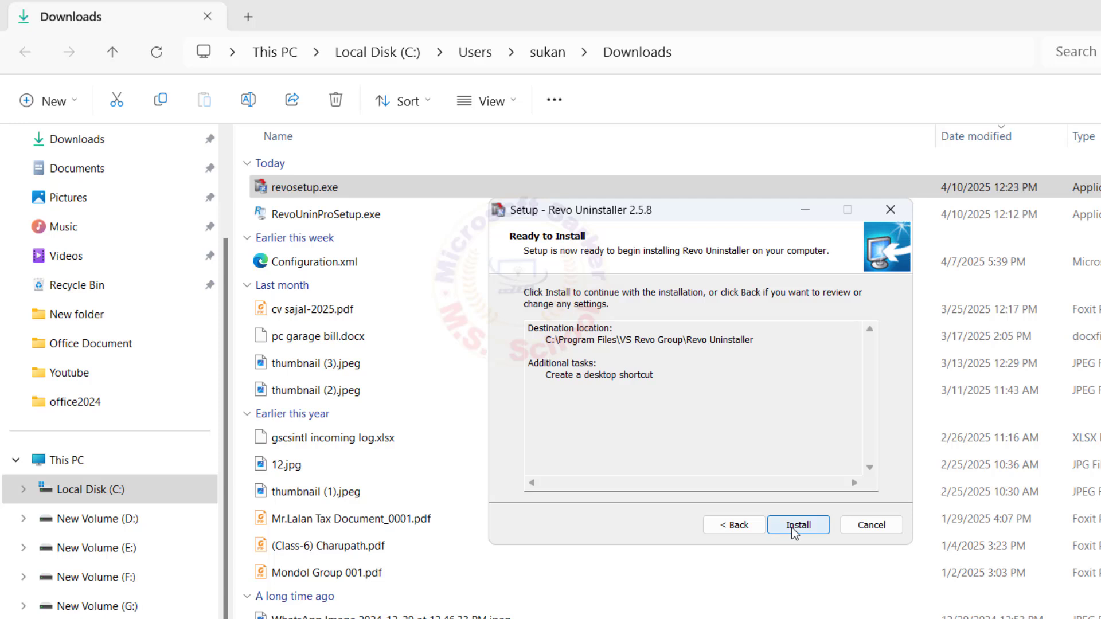
{"action": "left_click", "coordinate": [792, 528]}
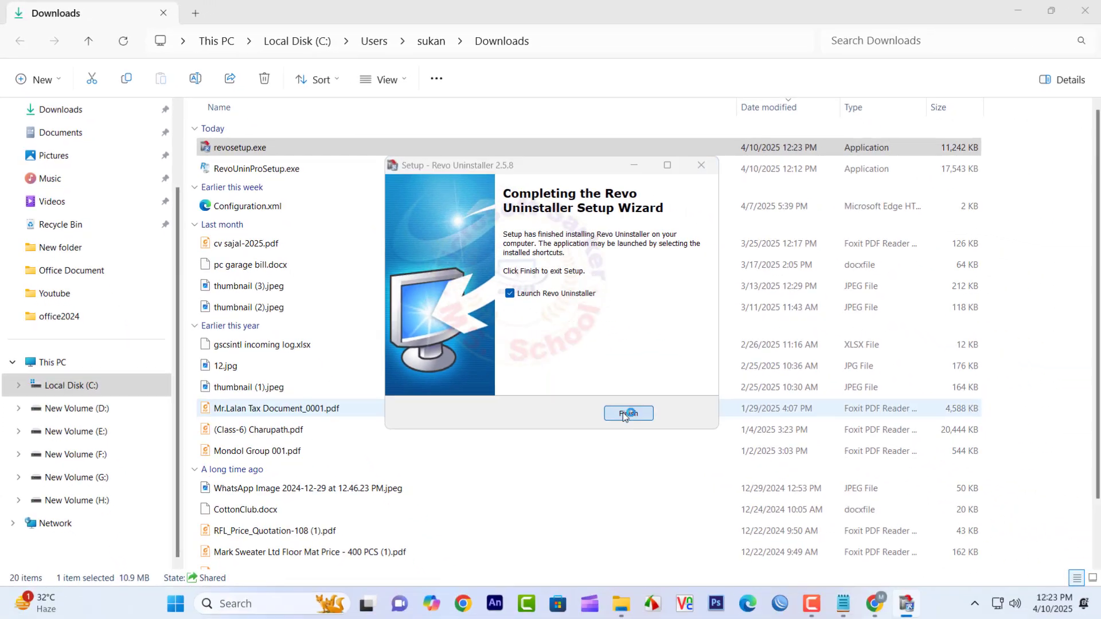
{"action": "left_click", "coordinate": [794, 524]}
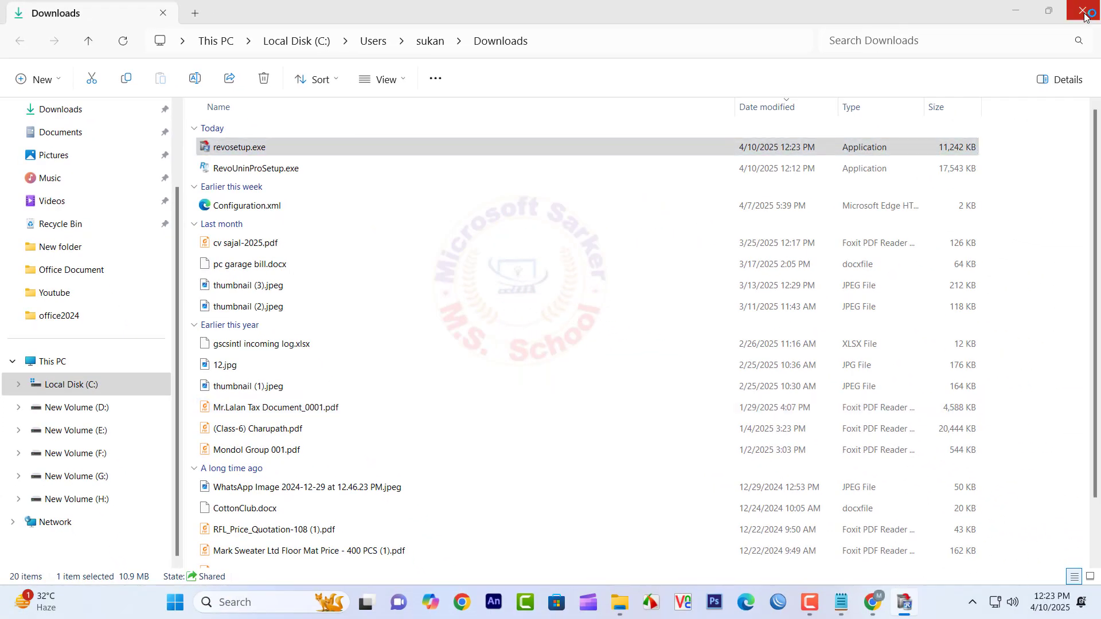
Step: Close the Downloads folder, Edge and Chrome windows to reveal Revo Uninstaller's program list
{"action": "left_click", "coordinate": [1083, 13]}
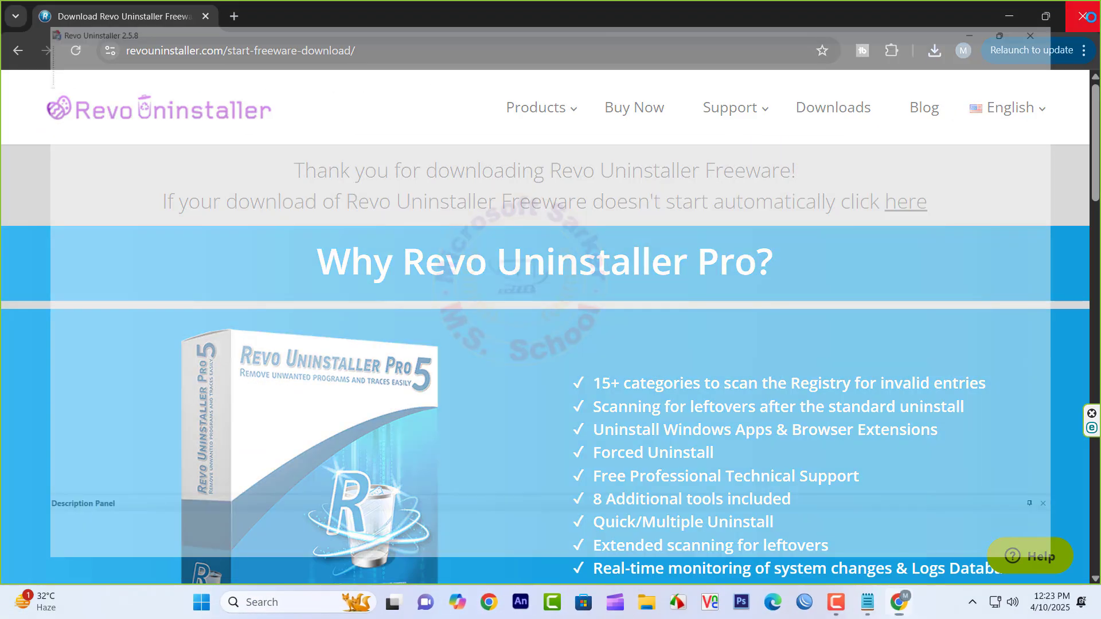
{"action": "left_click", "coordinate": [1090, 16]}
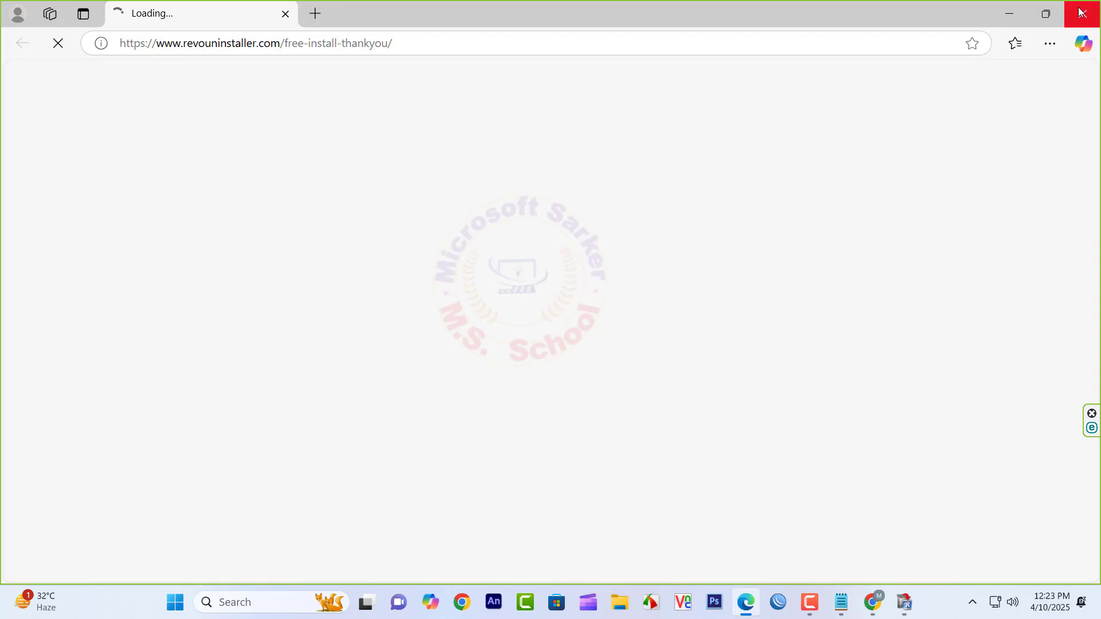
{"action": "left_click", "coordinate": [1084, 14]}
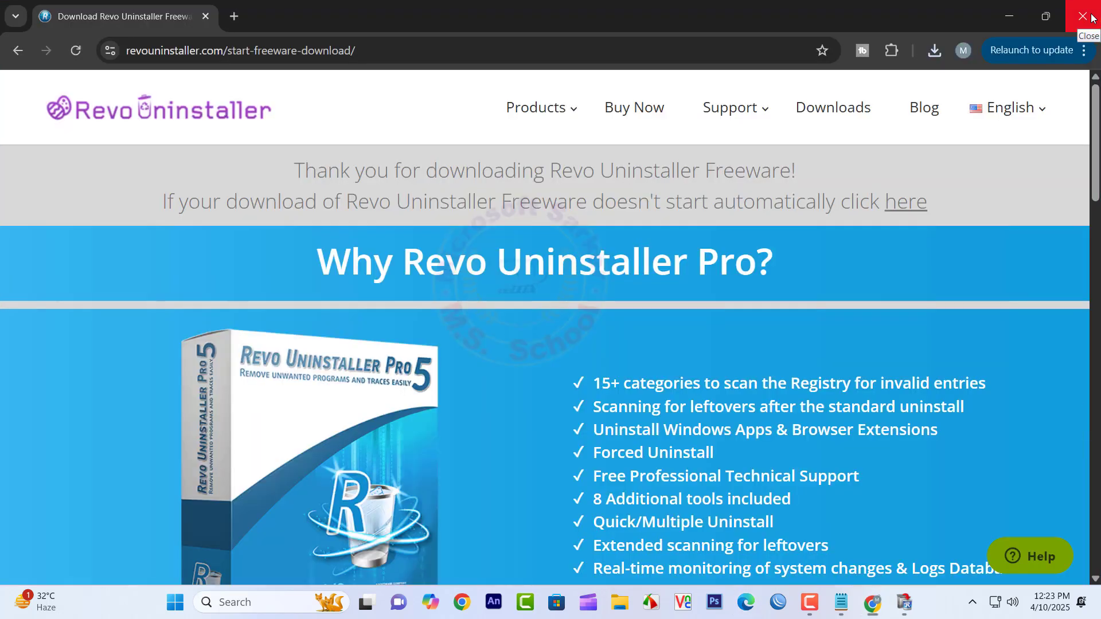
{"action": "left_click", "coordinate": [1091, 17]}
Step: Uninstall Microsoft Office LTSC Professional Plus 2021 through its own Office uninstaller
{"action": "scroll", "coordinate": [129, 85], "scroll_direction": "down", "scroll_amount": 5}
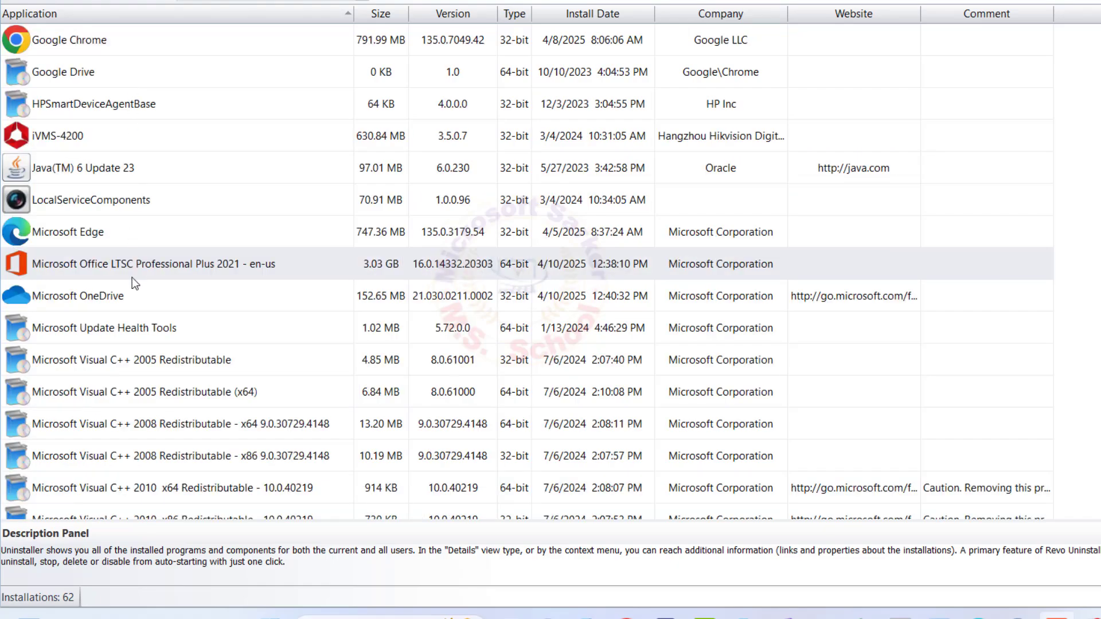
{"action": "left_click", "coordinate": [132, 275]}
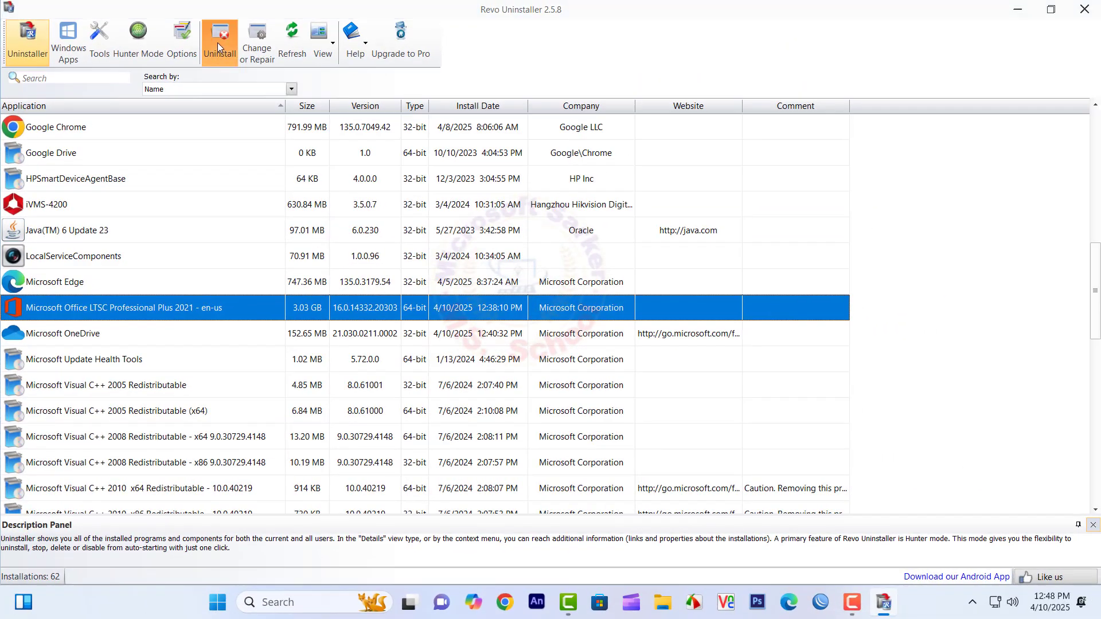
{"action": "left_click", "coordinate": [218, 43]}
{"action": "left_click", "coordinate": [696, 427]}
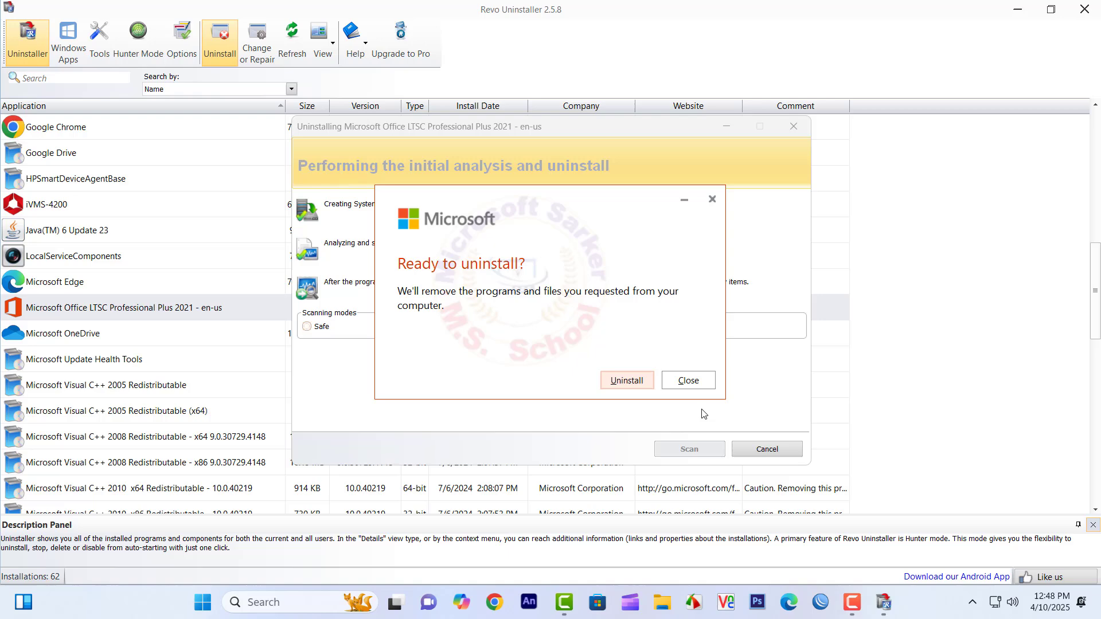
{"action": "left_click", "coordinate": [623, 386]}
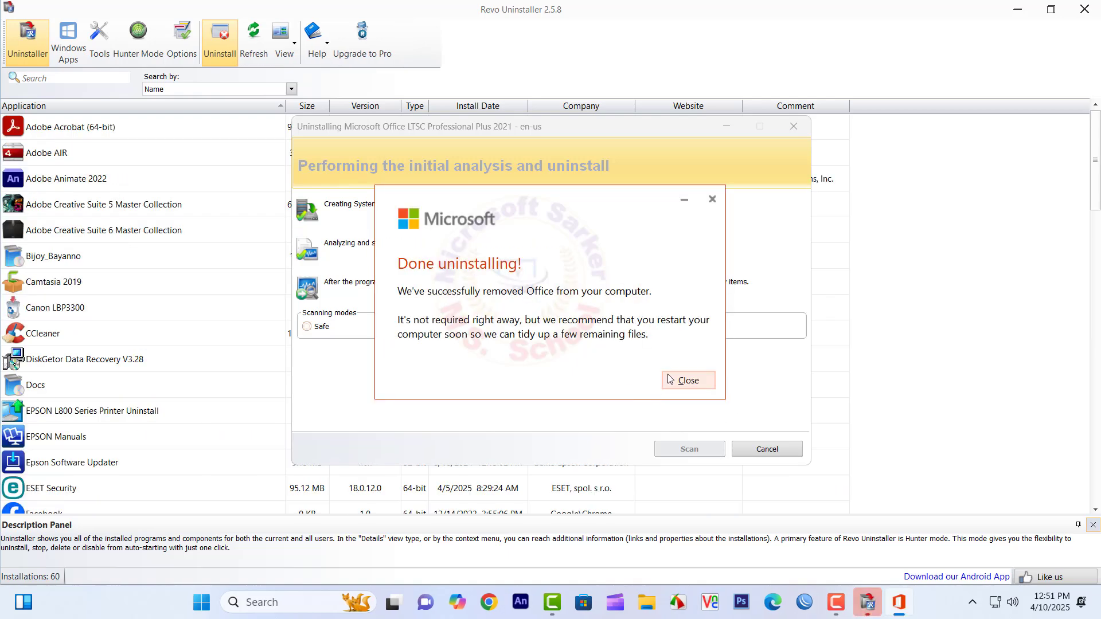
{"action": "left_click", "coordinate": [669, 379]}
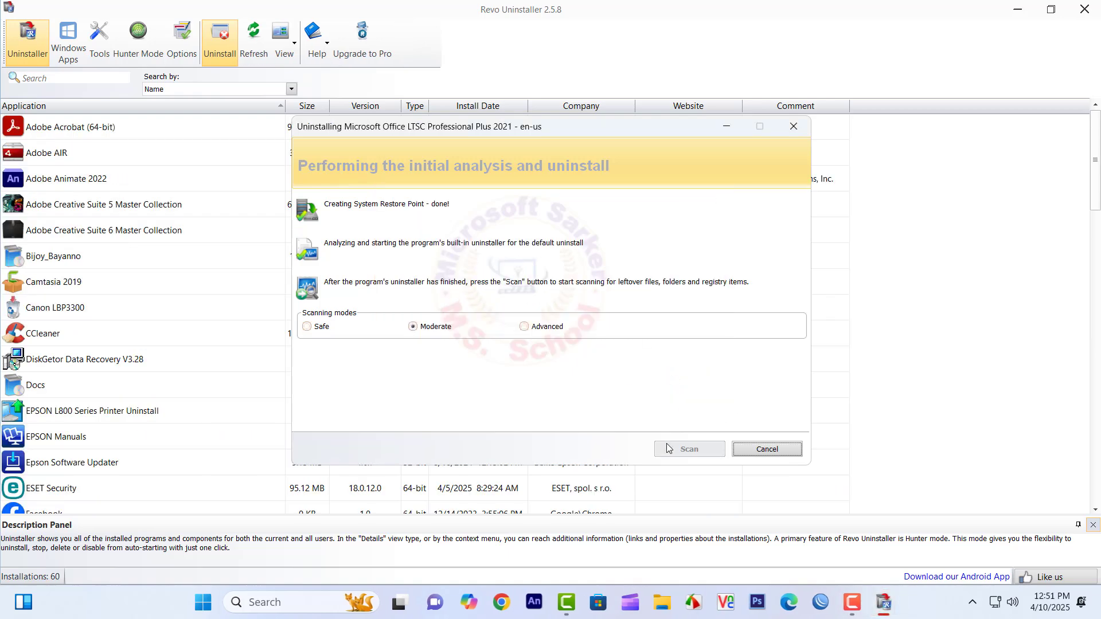
Step: Run a Moderate leftover scan and delete all 17 leftover Office registry entries
{"action": "left_click", "coordinate": [695, 452]}
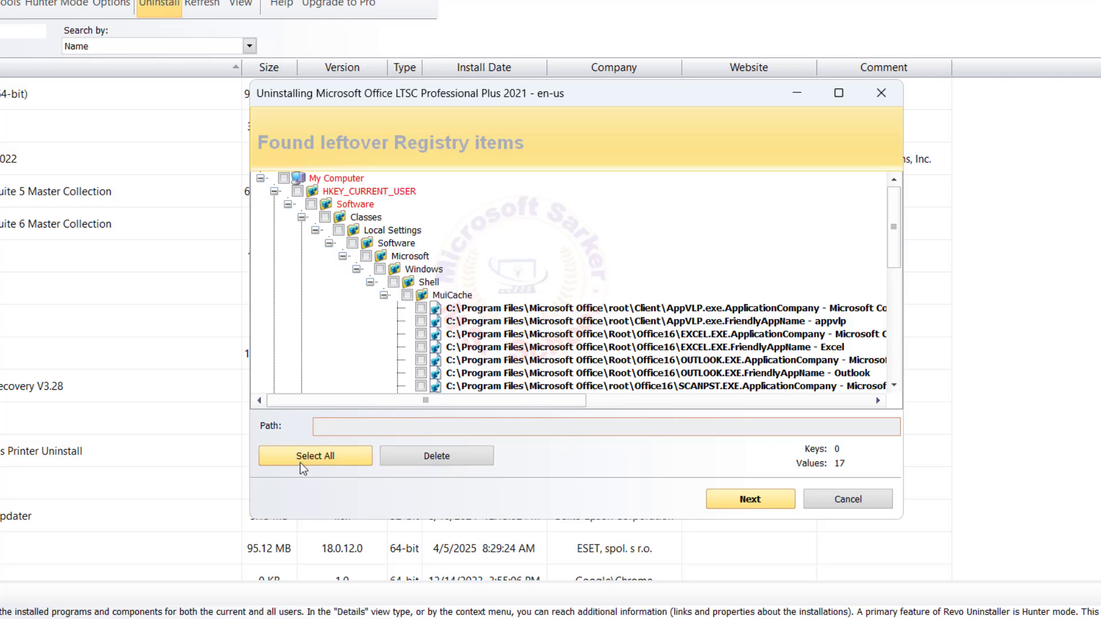
{"action": "left_click", "coordinate": [303, 458]}
{"action": "left_click", "coordinate": [458, 459]}
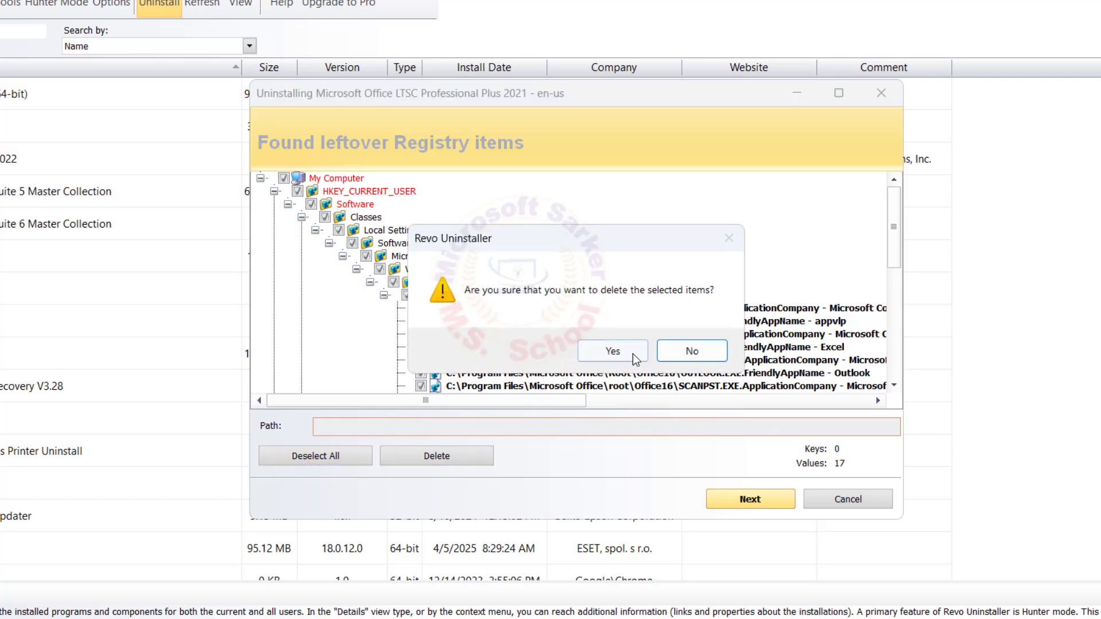
{"action": "left_click", "coordinate": [632, 354]}
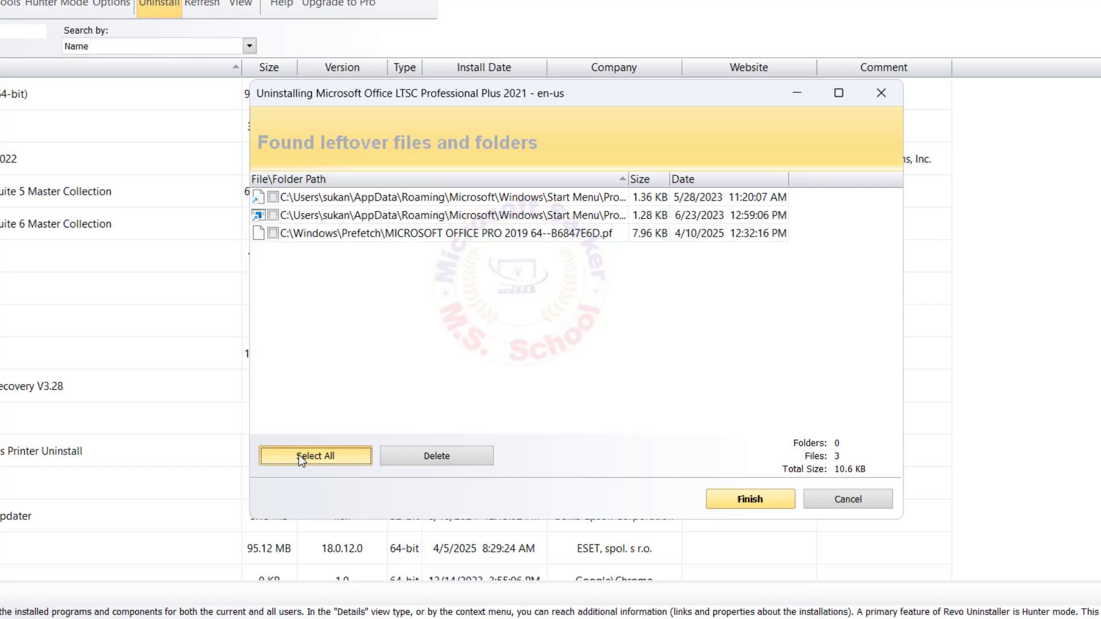
Step: Delete all three leftover Office files
{"action": "left_click", "coordinate": [299, 455]}
{"action": "left_click", "coordinate": [431, 436]}
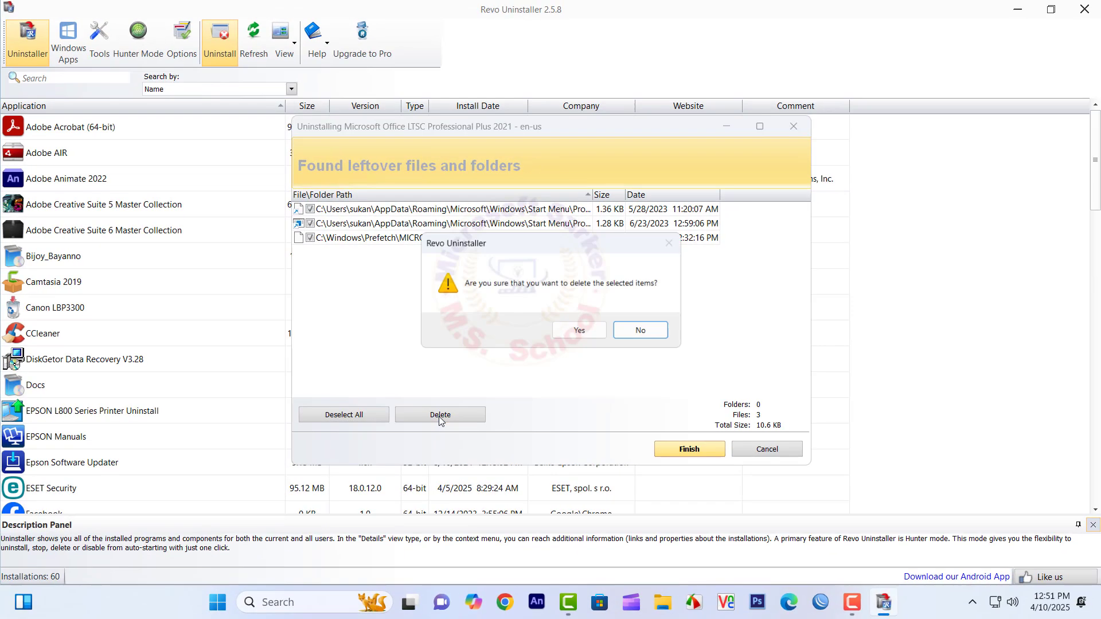
{"action": "left_click", "coordinate": [583, 341]}
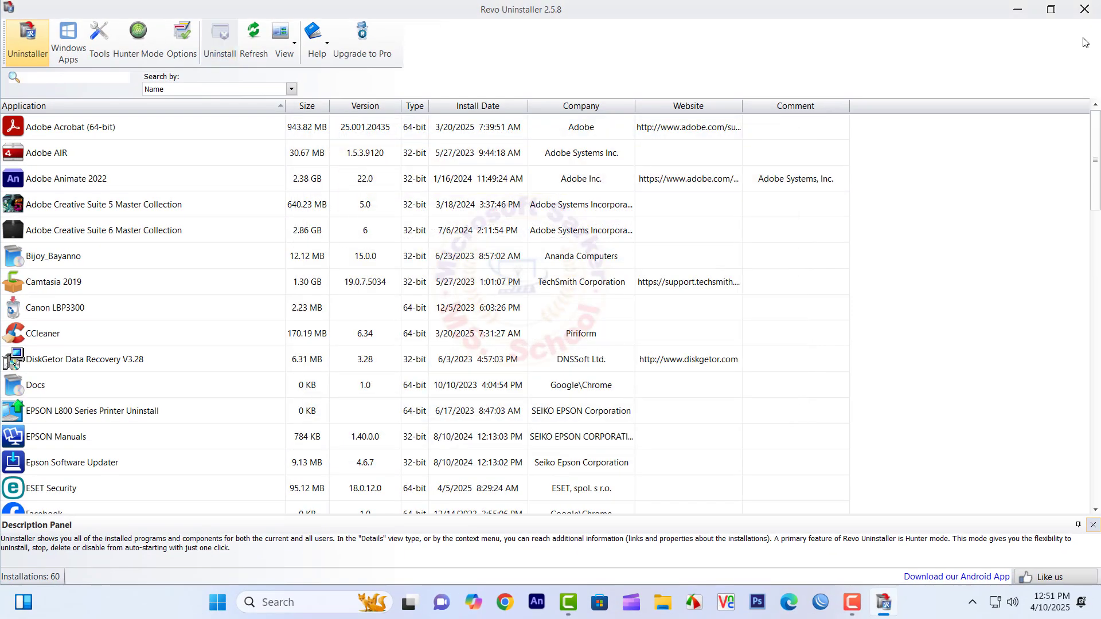
Step: Close Revo, then delete all 127 items from C:\Windows\Temp opened via Run 'temp'
{"action": "left_click", "coordinate": [1086, 9]}
{"action": "key", "text": "super+r"}
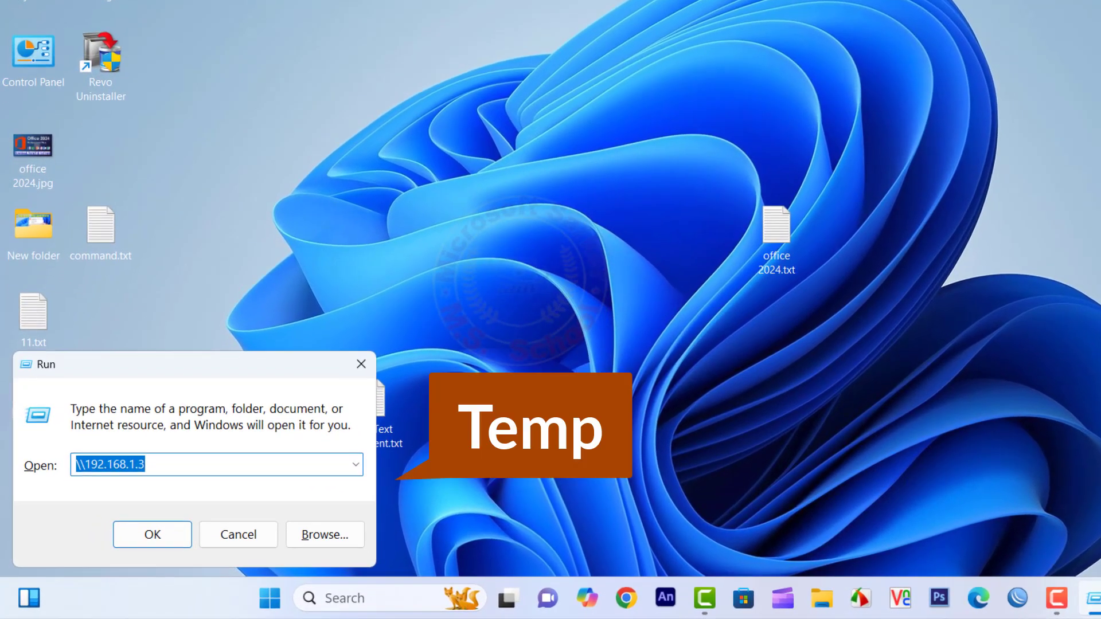
{"action": "type", "text": "temp"}
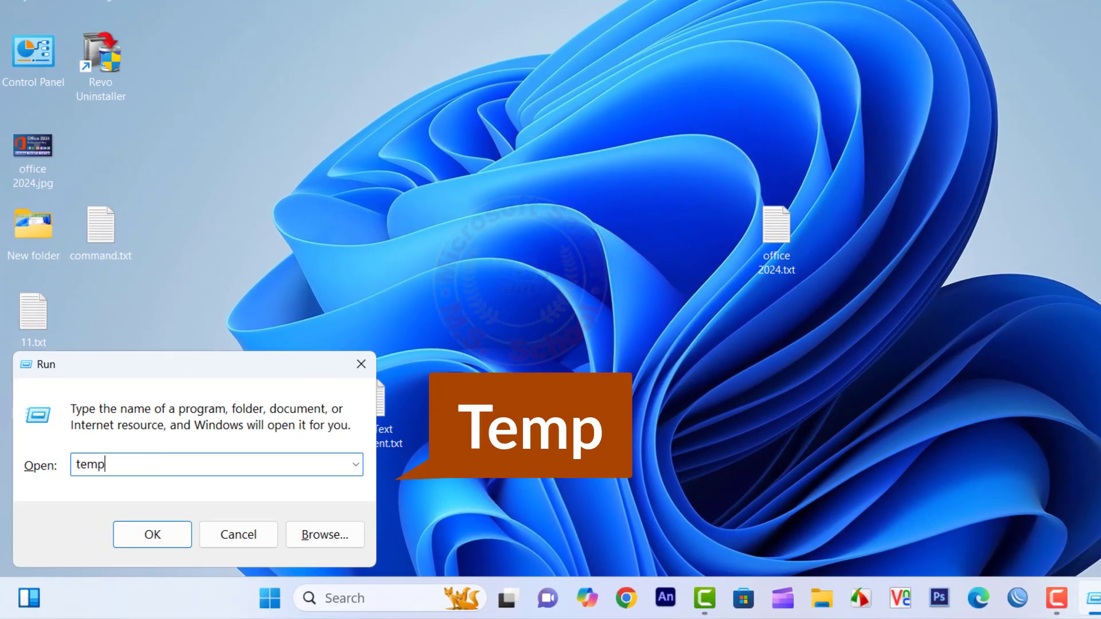
{"action": "key", "text": "Return"}
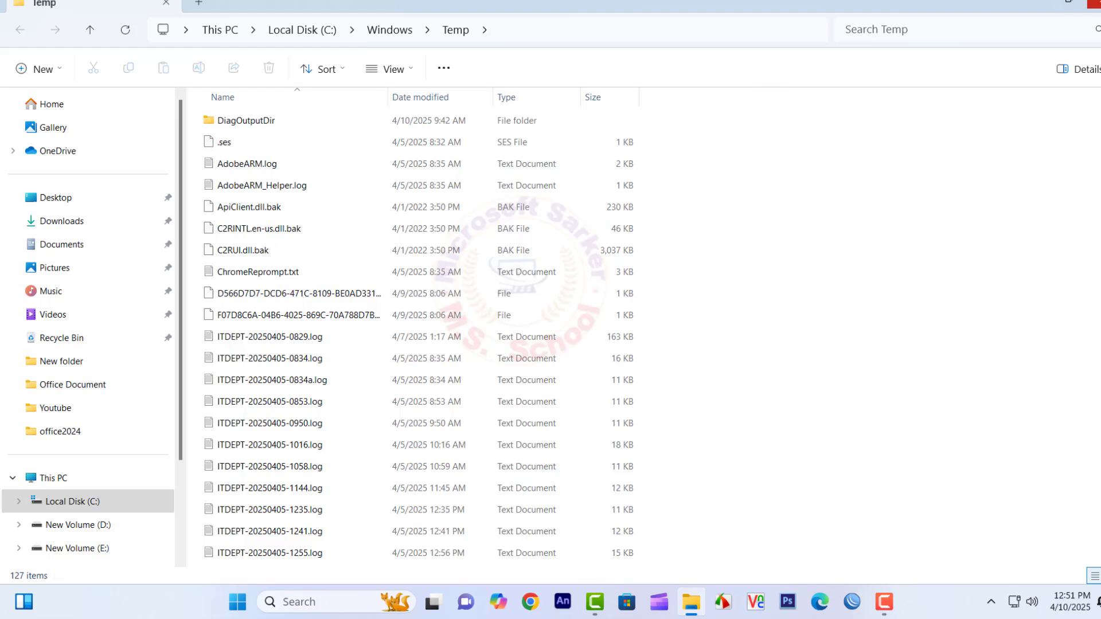
{"action": "key", "text": "ctrl+a"}
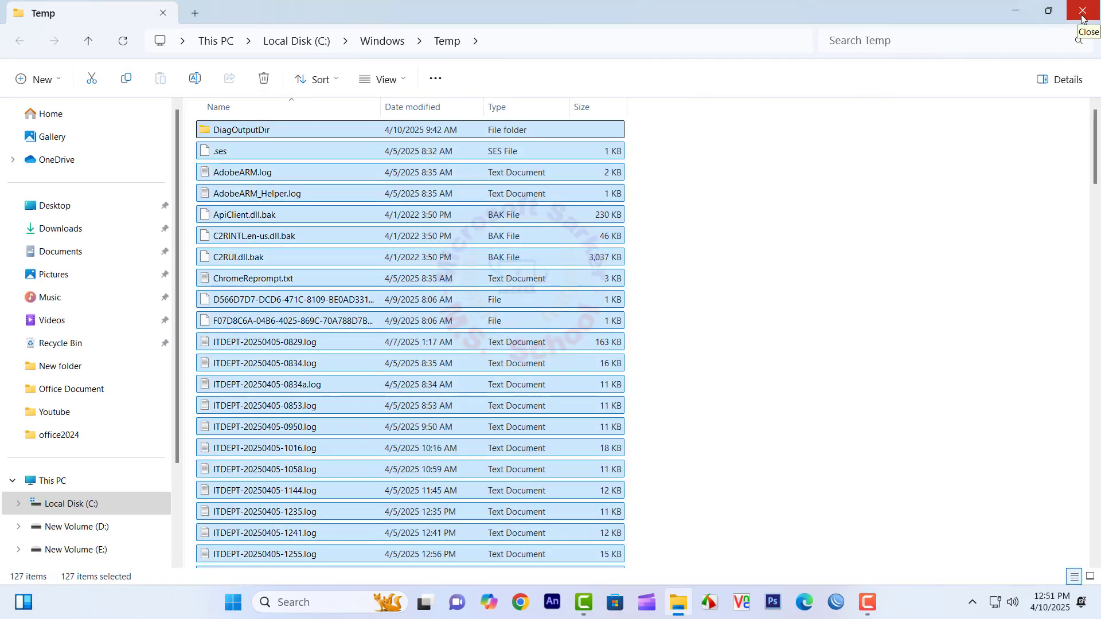
{"action": "key", "text": "Delete"}
{"action": "left_click", "coordinate": [1090, 14]}
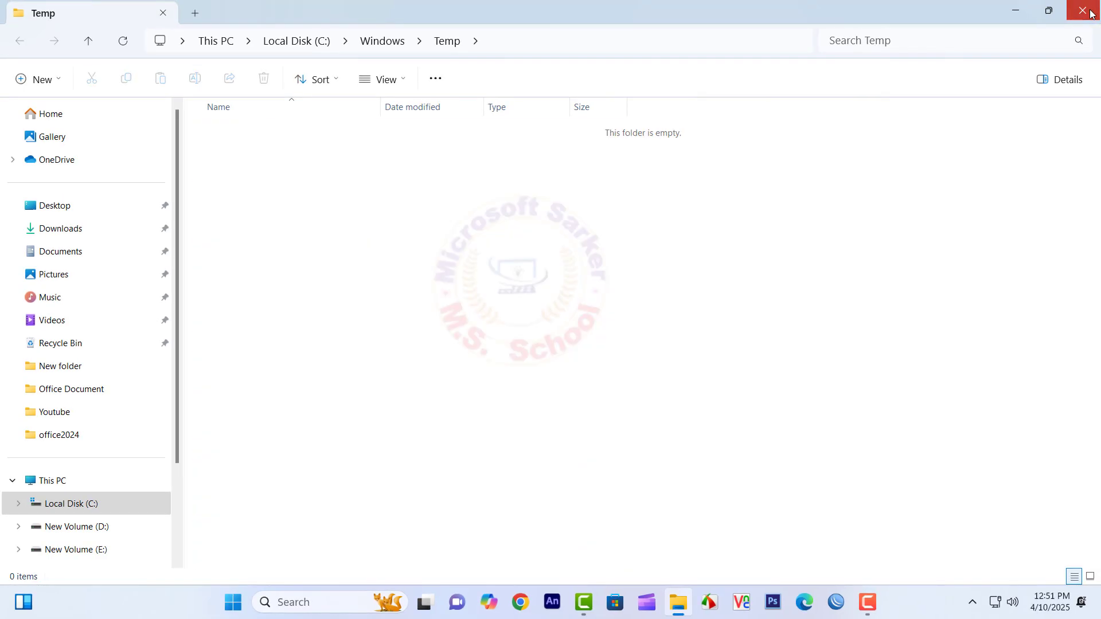
Step: Delete everything in %temp%, skipping all in-use items, then close the folder
{"action": "key", "text": "super+r"}
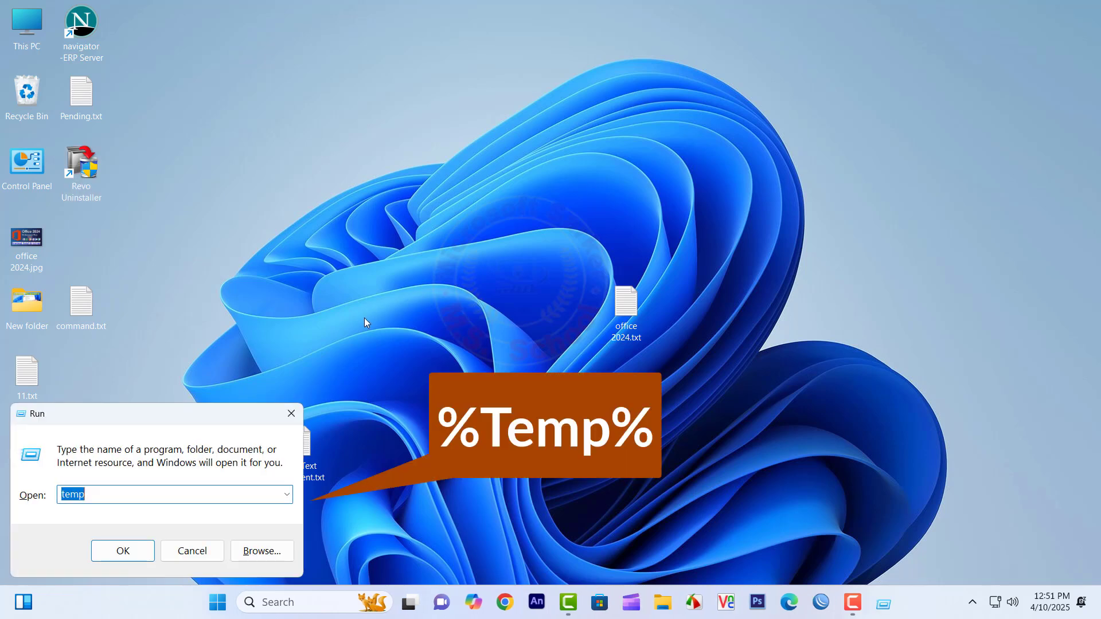
{"action": "type", "text": "%t"}
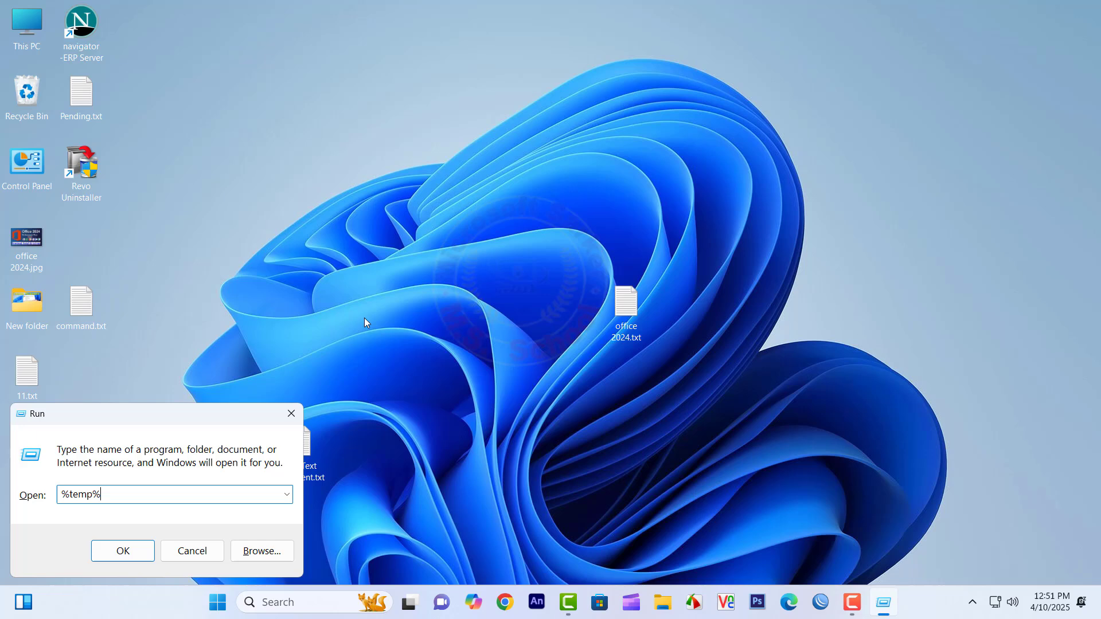
{"action": "type", "text": "emp%"}
{"action": "key", "text": "Return"}
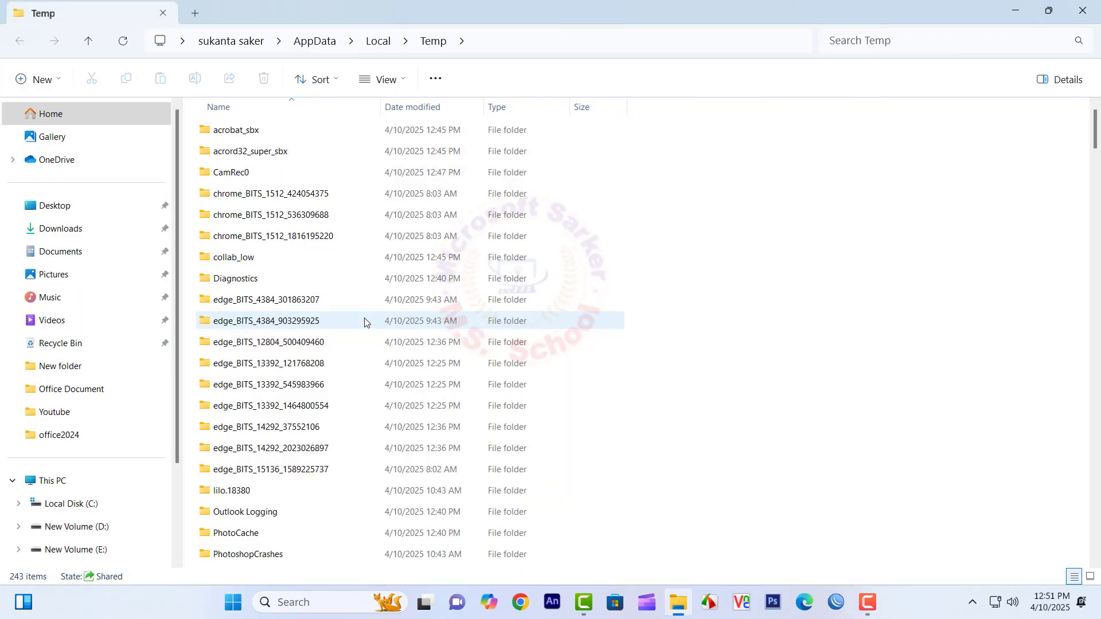
{"action": "key", "text": "ctrl+a"}
{"action": "key", "text": "Delete"}
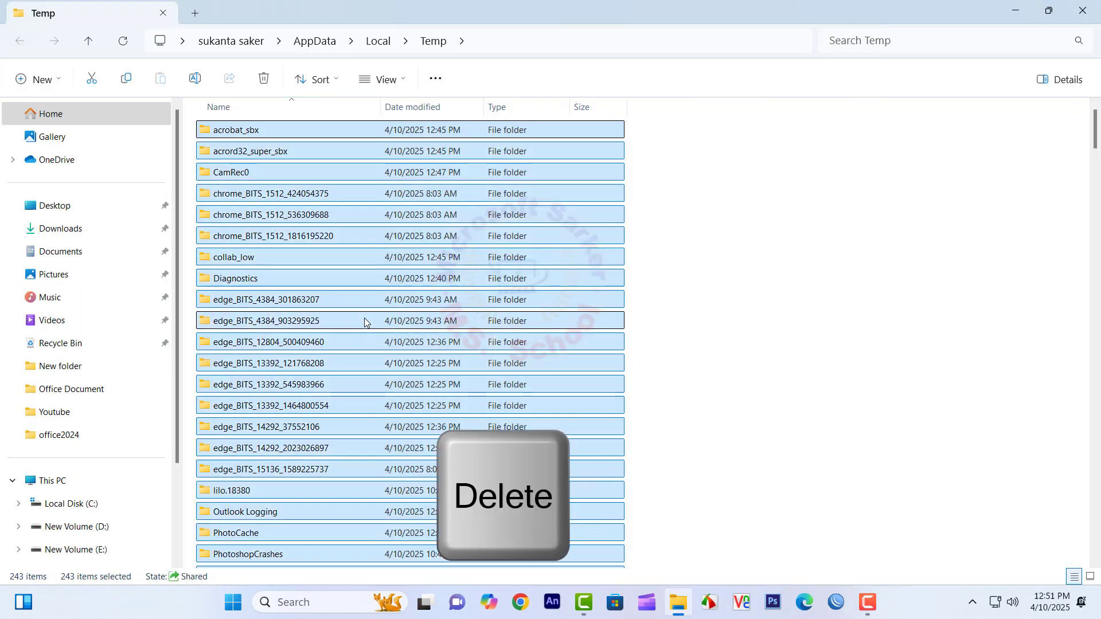
{"action": "left_click", "coordinate": [329, 297]}
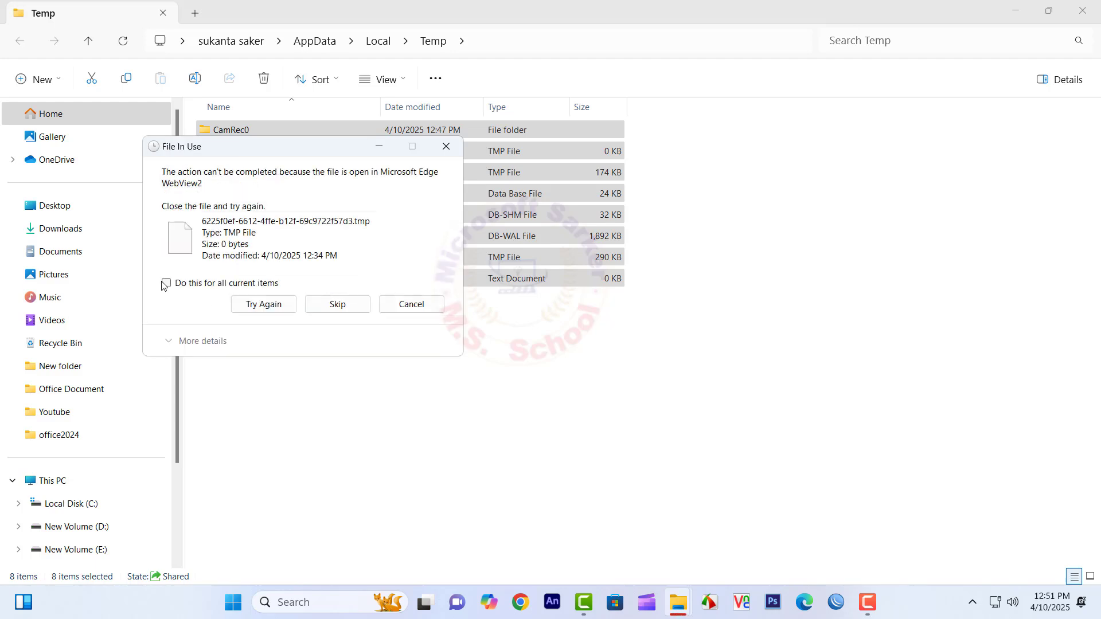
{"action": "left_click", "coordinate": [166, 282]}
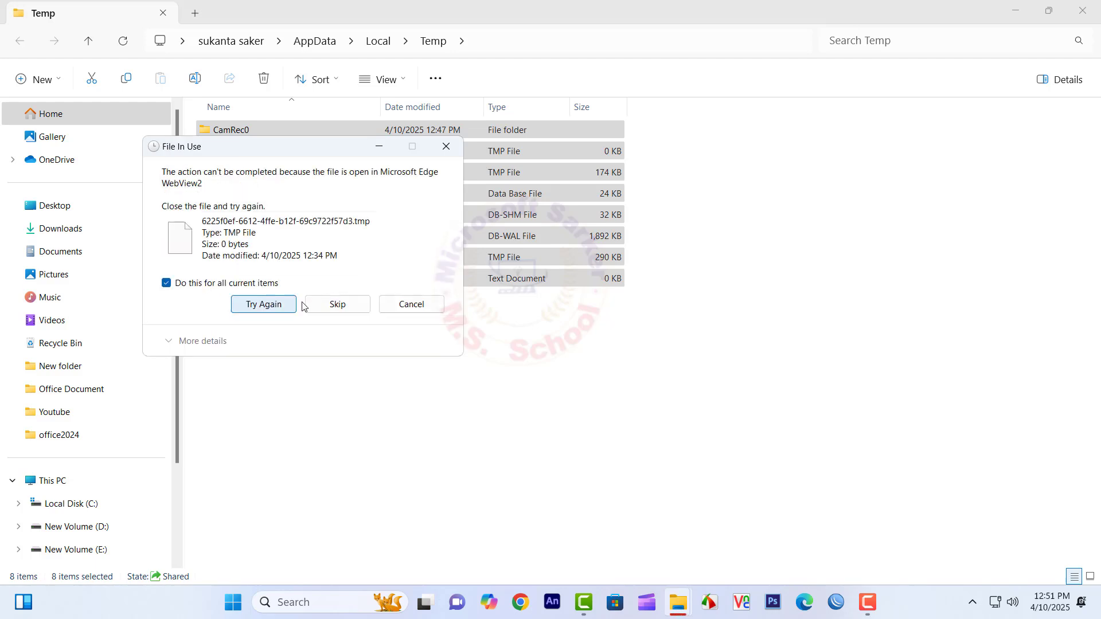
{"action": "left_click", "coordinate": [338, 305]}
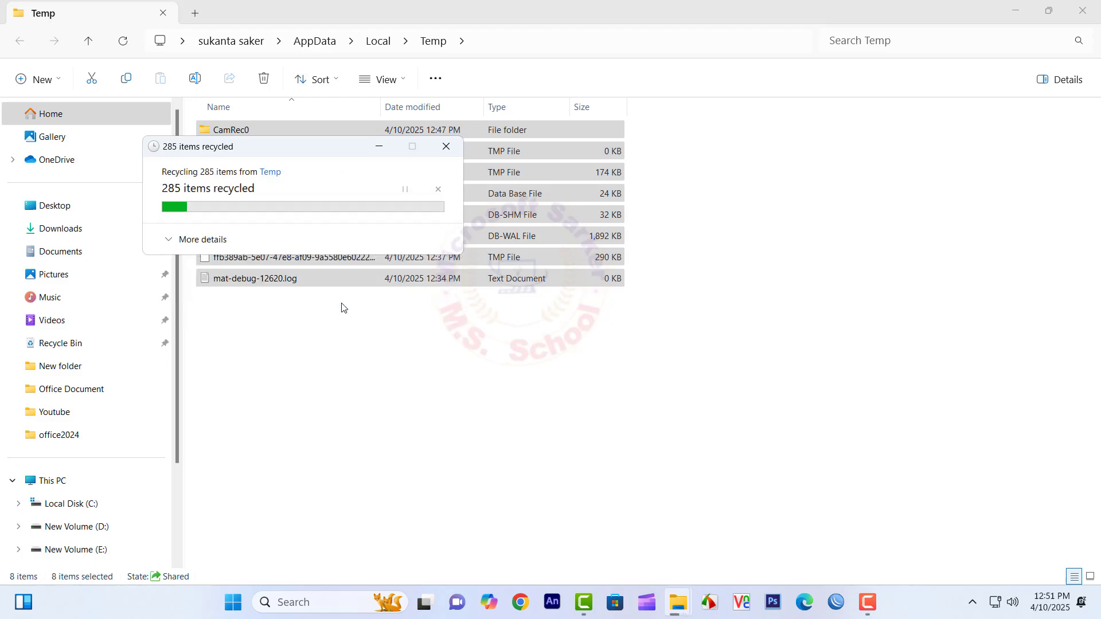
{"action": "left_click", "coordinate": [1096, 15]}
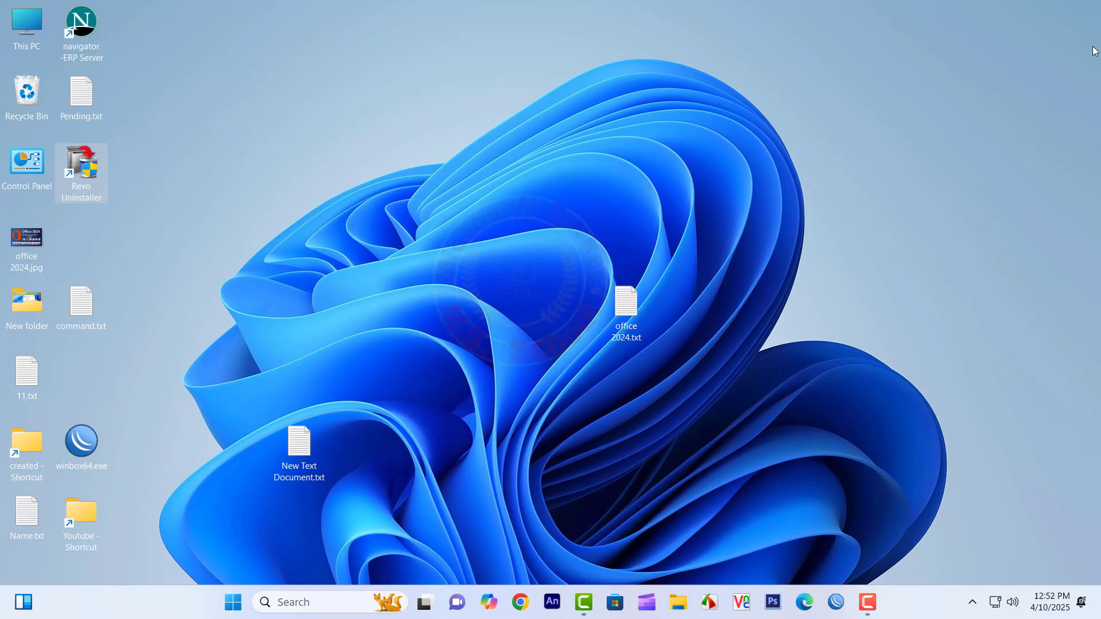
Step: Delete all files in C:\Windows\Prefetch, skipping the in-use ones, then close the folder
{"action": "key", "text": "super+r"}
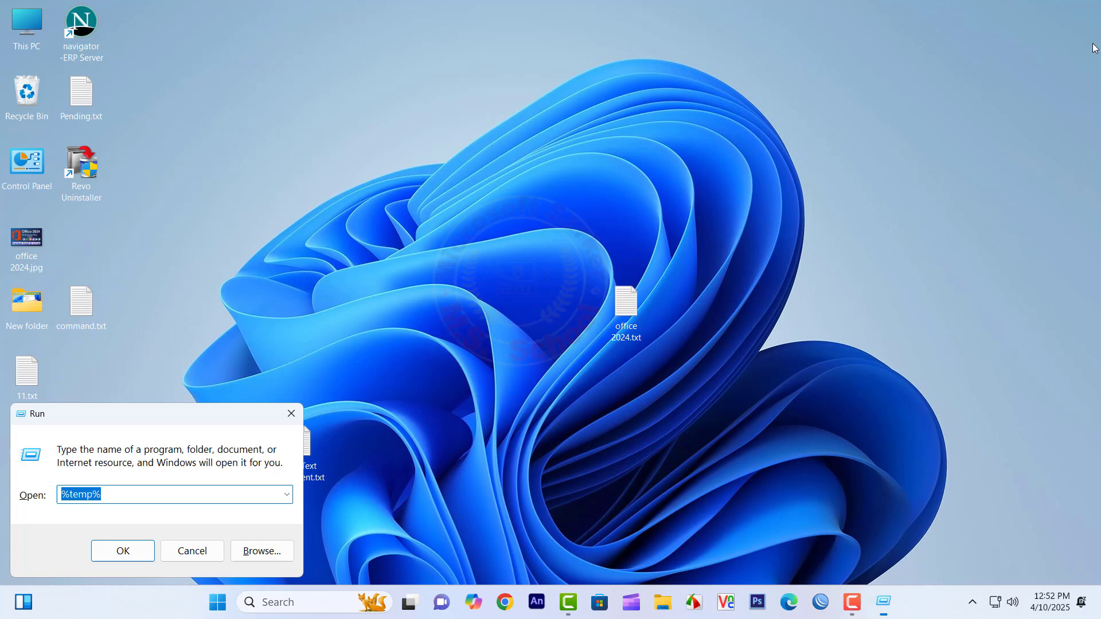
{"action": "type", "text": "prefetch"}
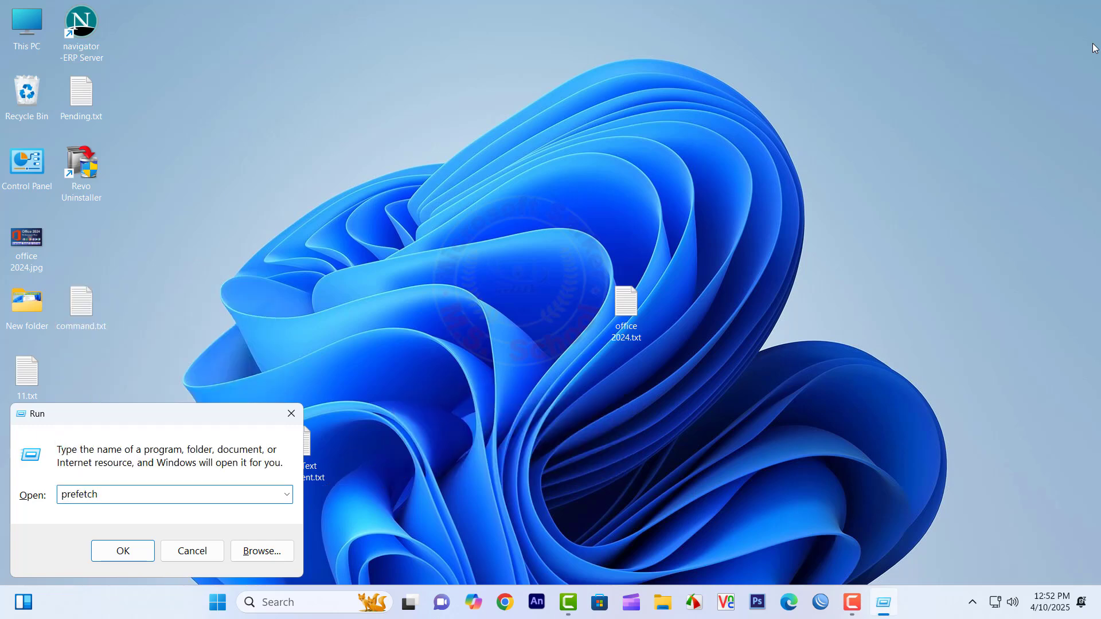
{"action": "key", "text": "Return"}
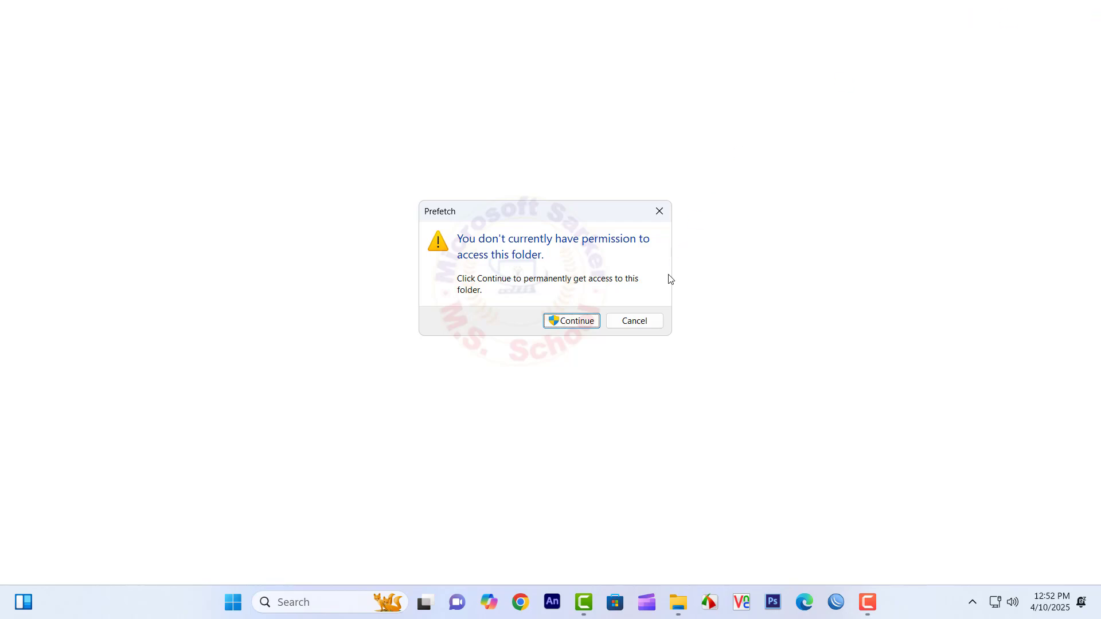
{"action": "left_click", "coordinate": [570, 321]}
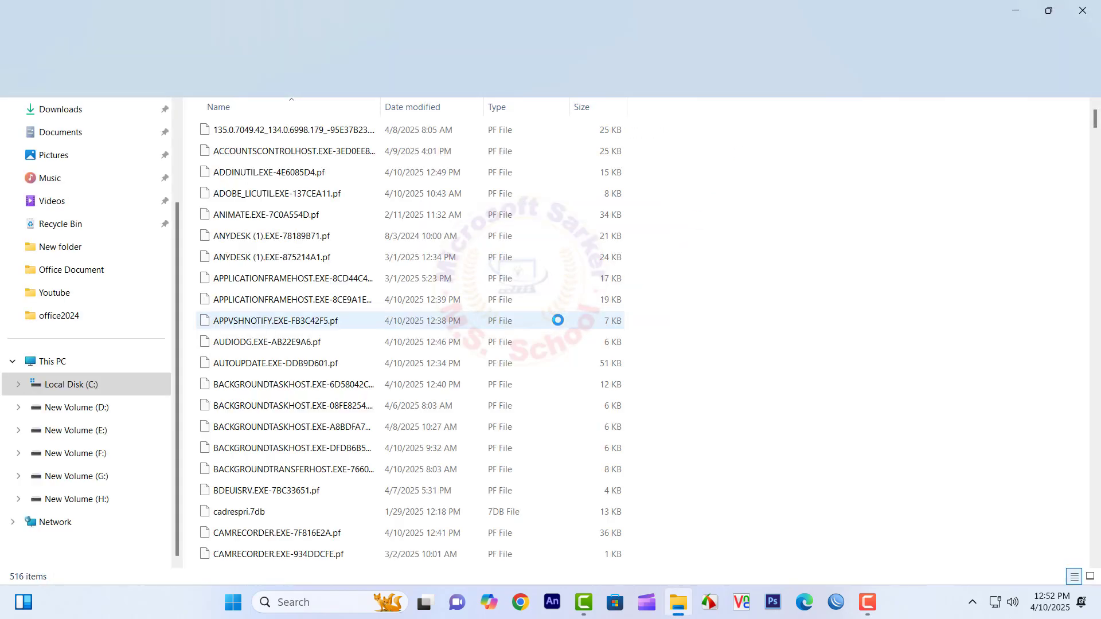
{"action": "key", "text": "ctrl+a"}
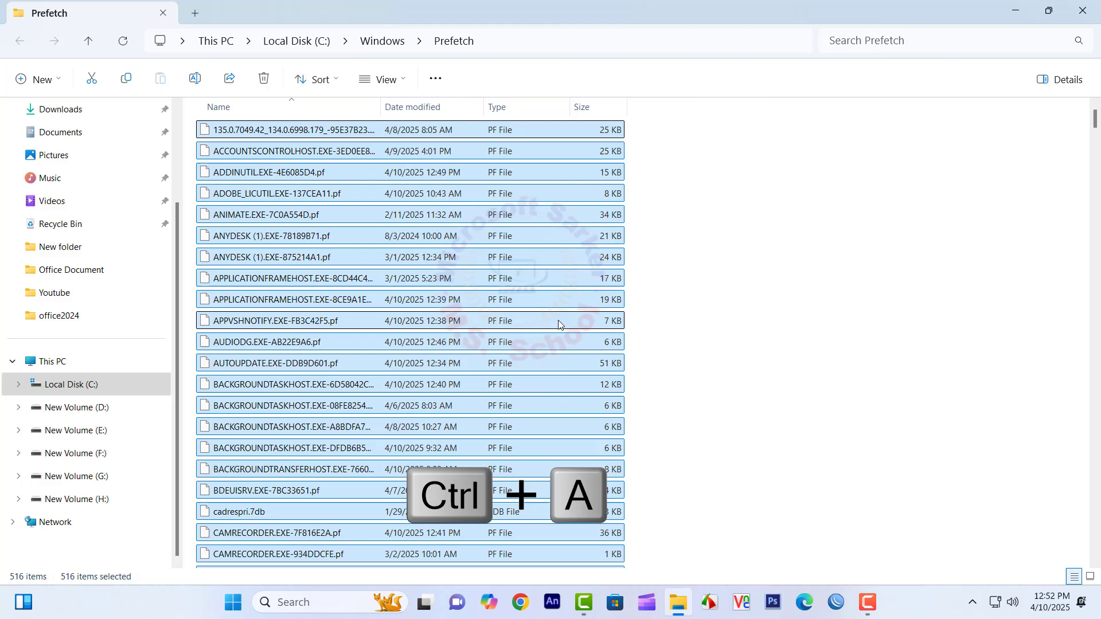
{"action": "key", "text": "Delete"}
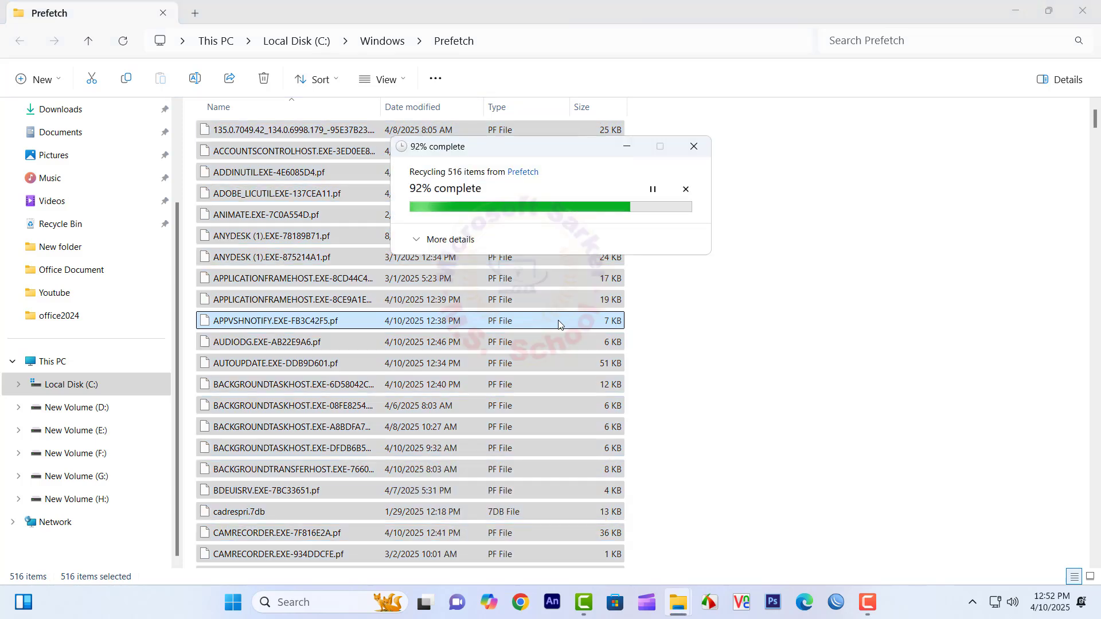
{"action": "left_click", "coordinate": [584, 294]}
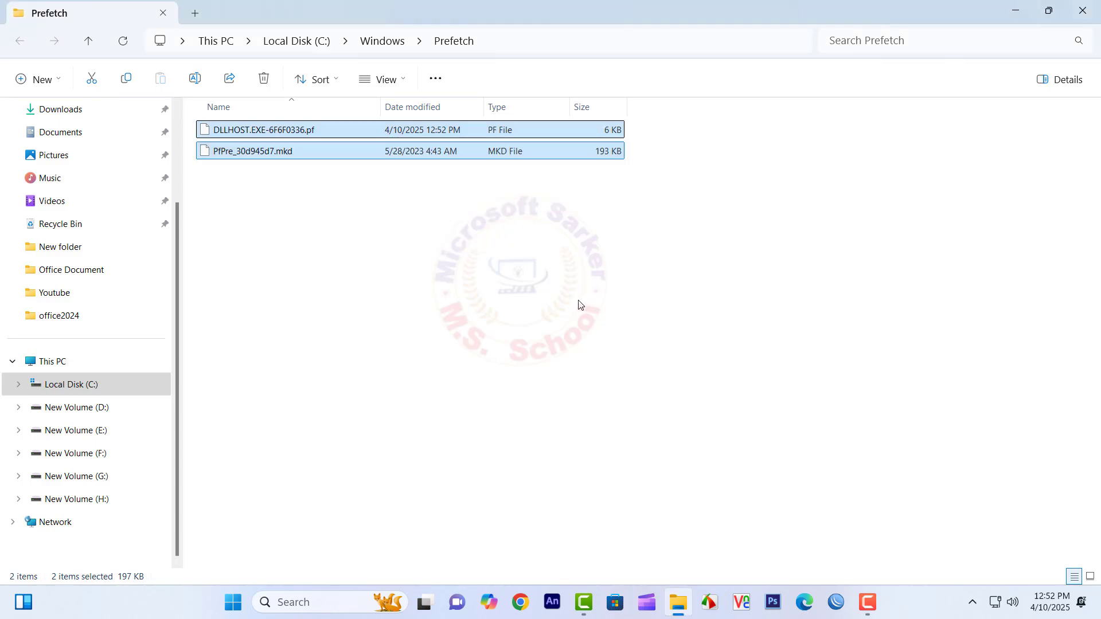
{"action": "left_click", "coordinate": [1082, 11]}
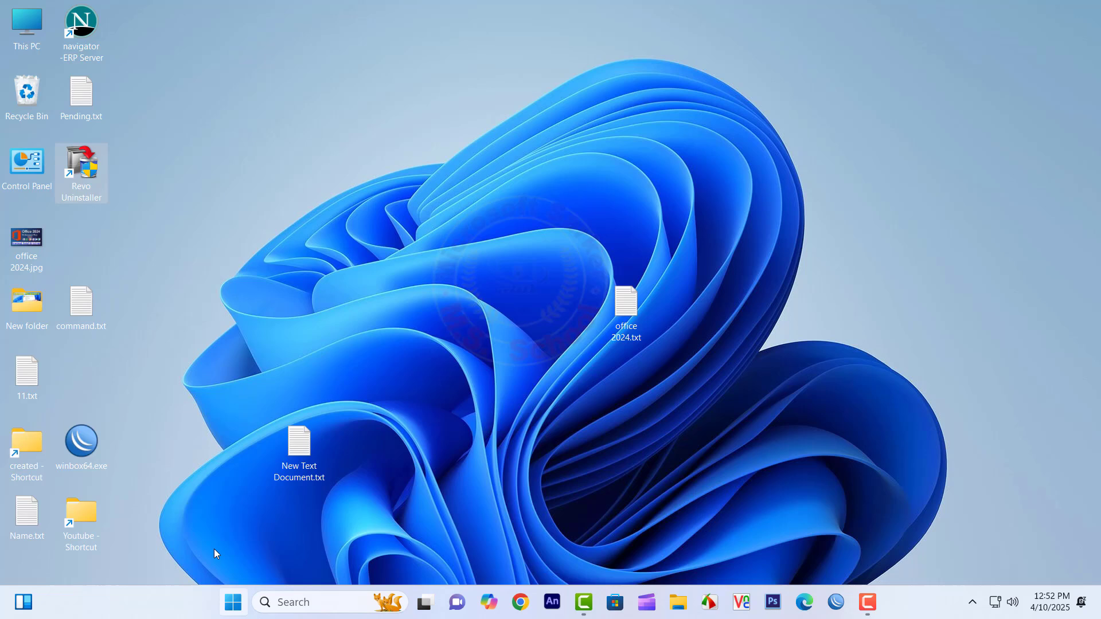
Step: Empty the Recycle Bin from its desktop context menu
{"action": "right_click", "coordinate": [36, 94]}
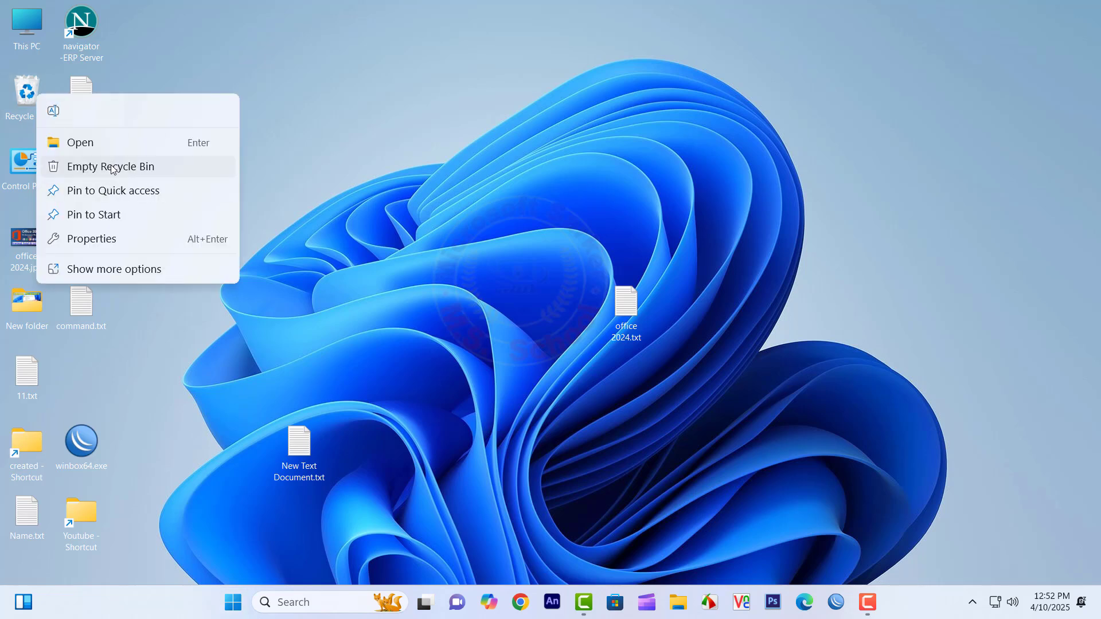
{"action": "left_click", "coordinate": [161, 166]}
{"action": "left_click", "coordinate": [597, 317]}
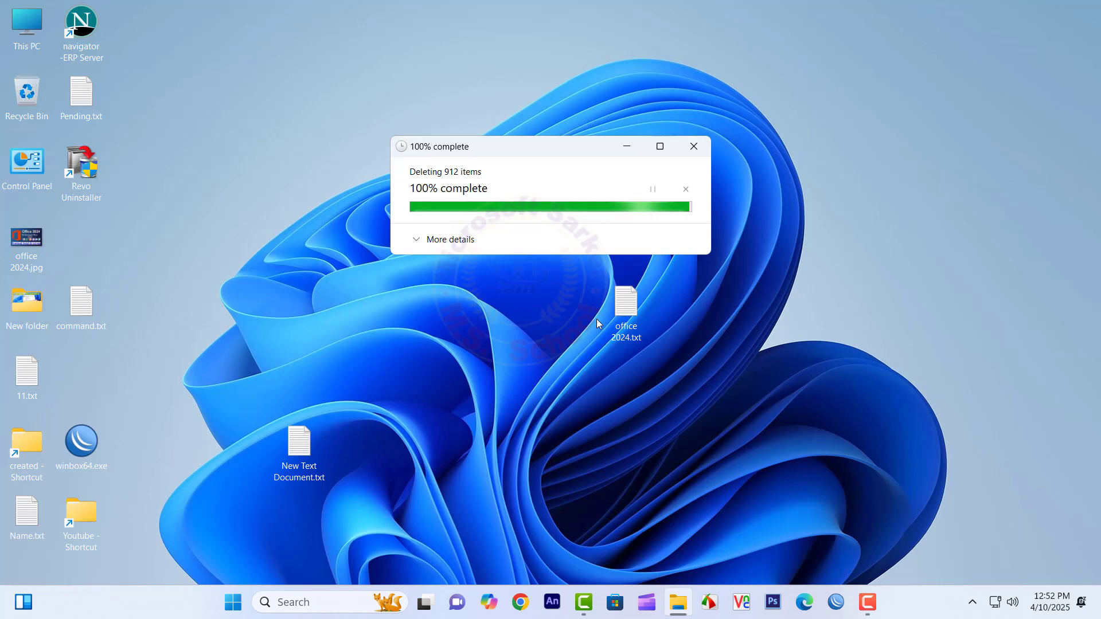
Step: Restart the computer from the Start menu's power options
{"action": "left_click", "coordinate": [221, 613]}
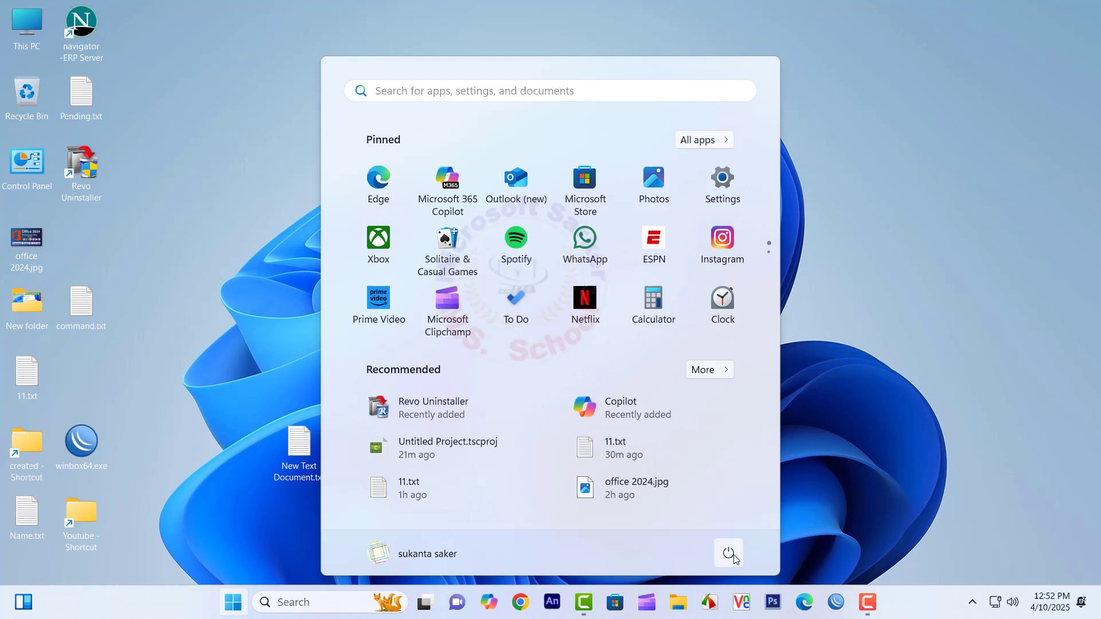
{"action": "left_click", "coordinate": [728, 552]}
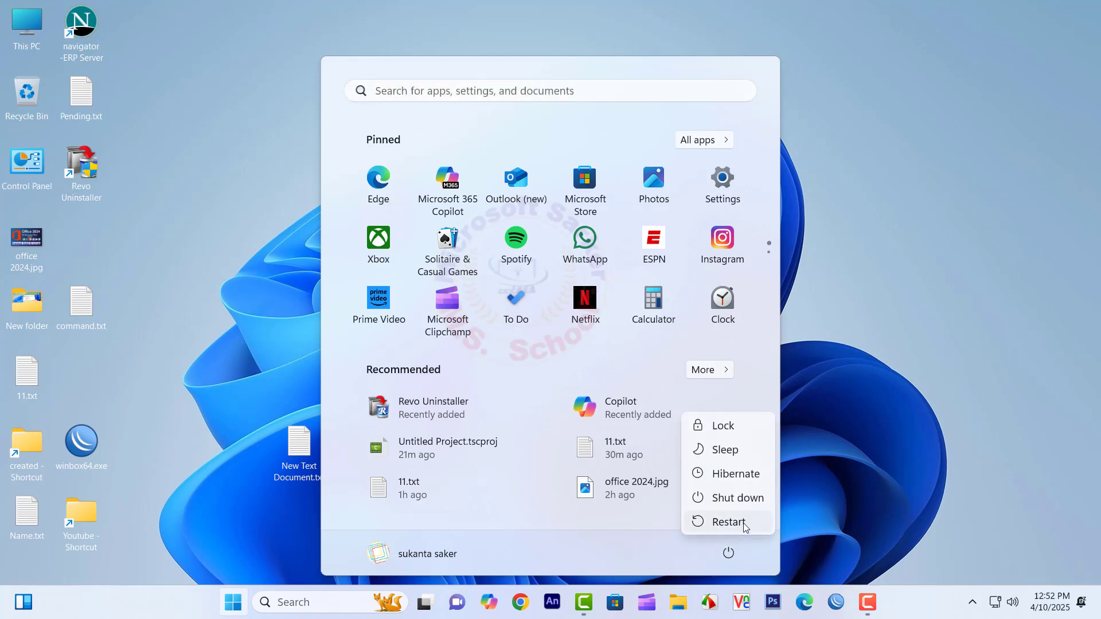
{"action": "left_click", "coordinate": [728, 522]}
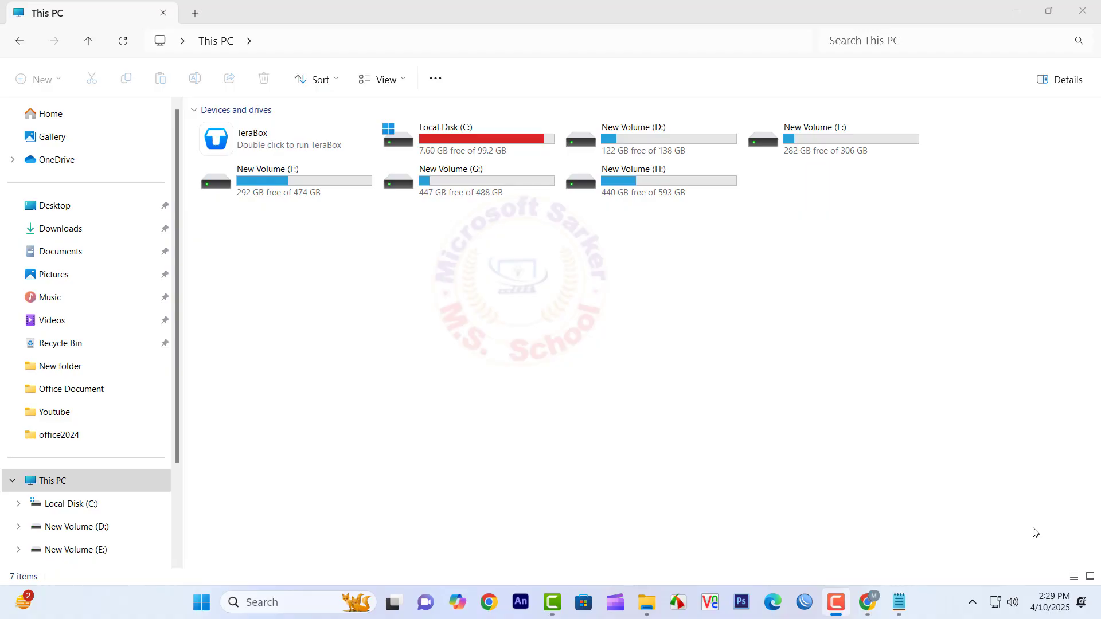
Step: Open C:\office2024, copy its path, and search Windows for 'cmd'
{"action": "double_click", "coordinate": [481, 140]}
{"action": "double_click", "coordinate": [481, 158]}
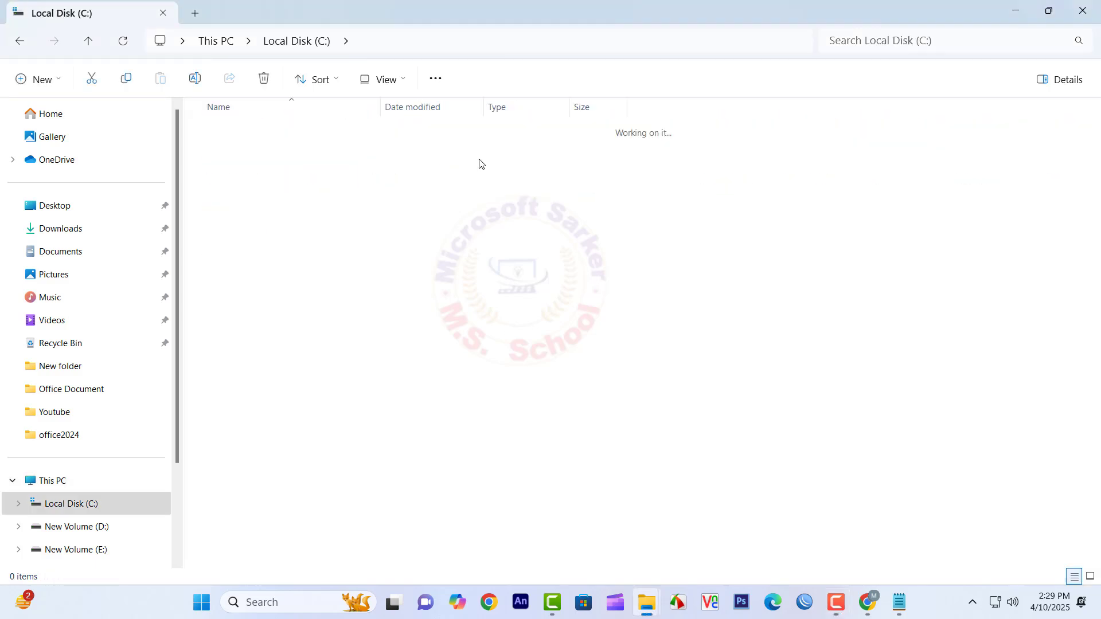
{"action": "left_click", "coordinate": [471, 41]}
{"action": "key", "text": "ctrl+c"}
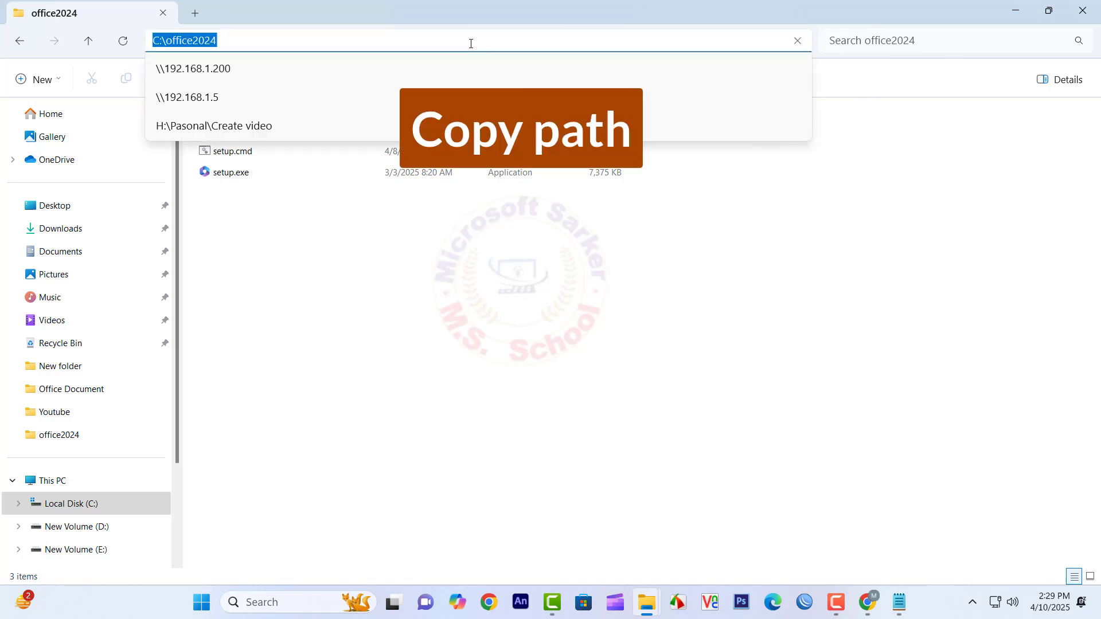
{"action": "left_click", "coordinate": [281, 600]}
{"action": "type", "text": "cmd"}
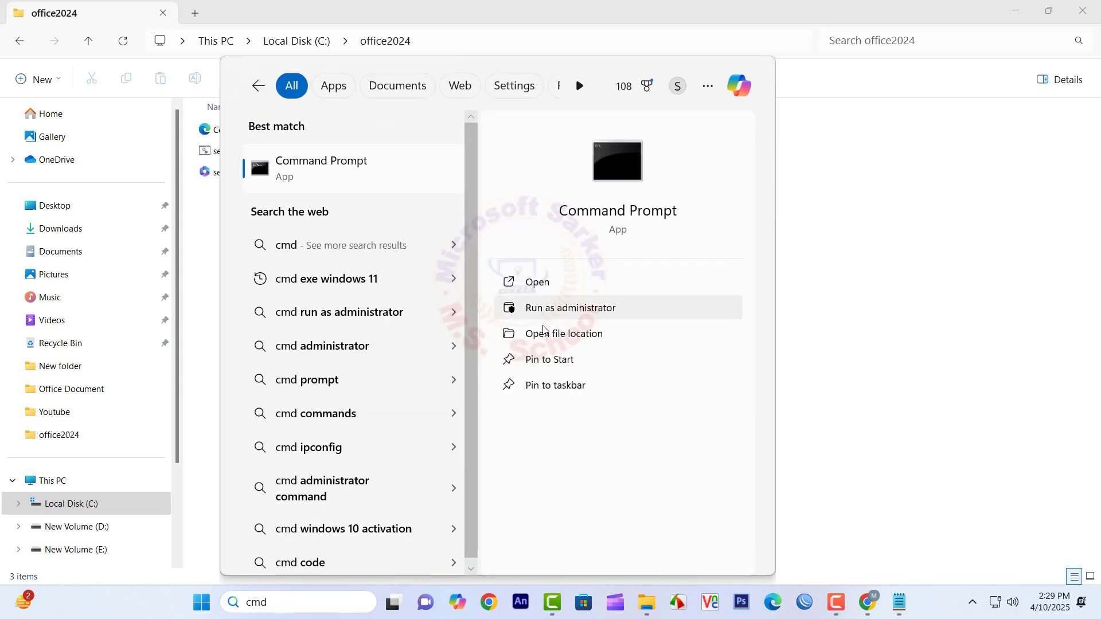
Step: Start Command Prompt as administrator and change into the C:\office2024 folder
{"action": "left_click", "coordinate": [560, 313]}
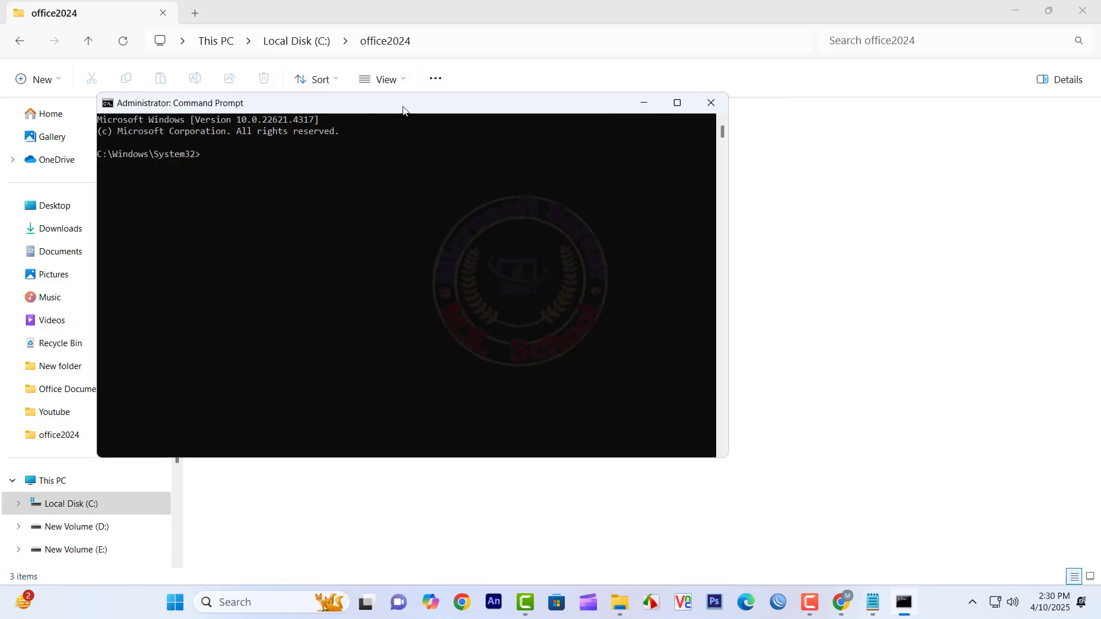
{"action": "type", "text": "cd"}
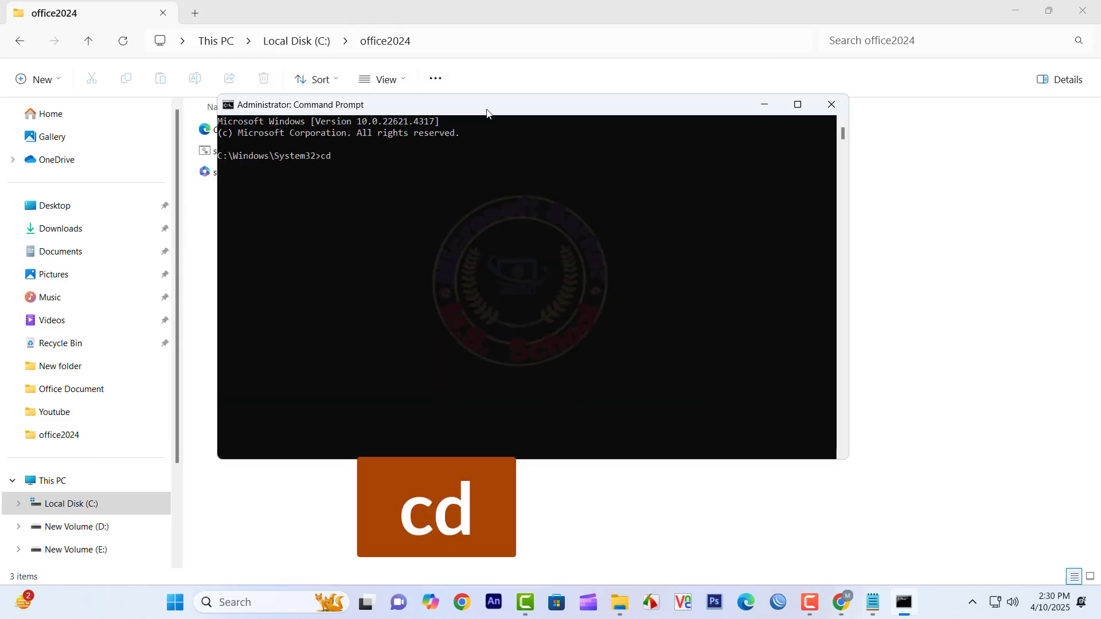
{"action": "key", "text": "ctrl+v"}
{"action": "key", "text": "Return"}
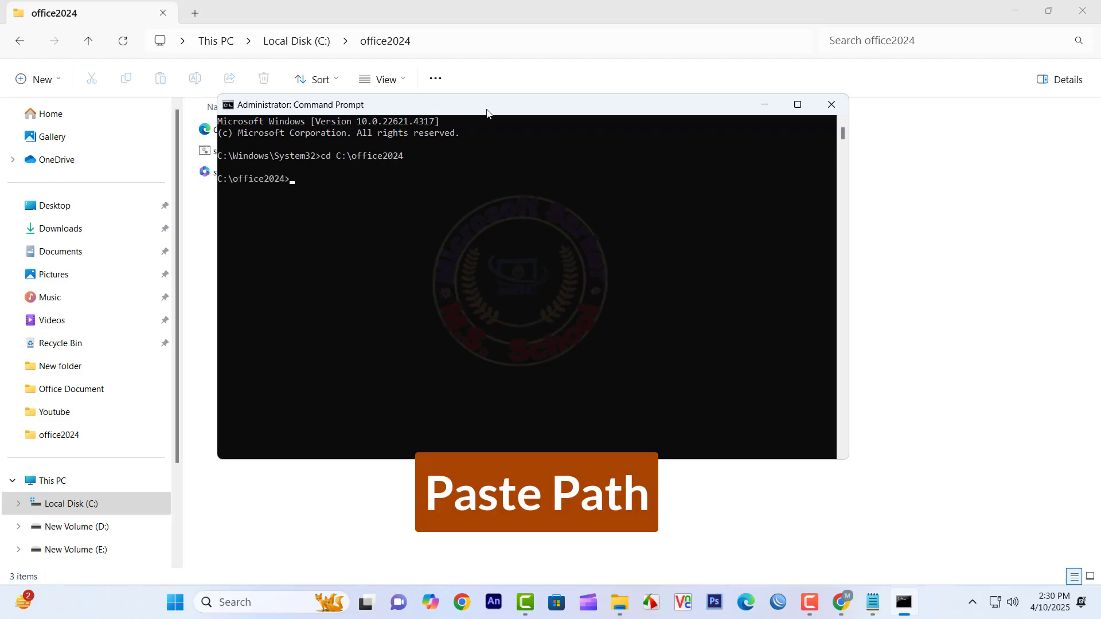
Step: Run 'setup /configure configuration.xml' to start the Office download
{"action": "type", "text": "setup"}
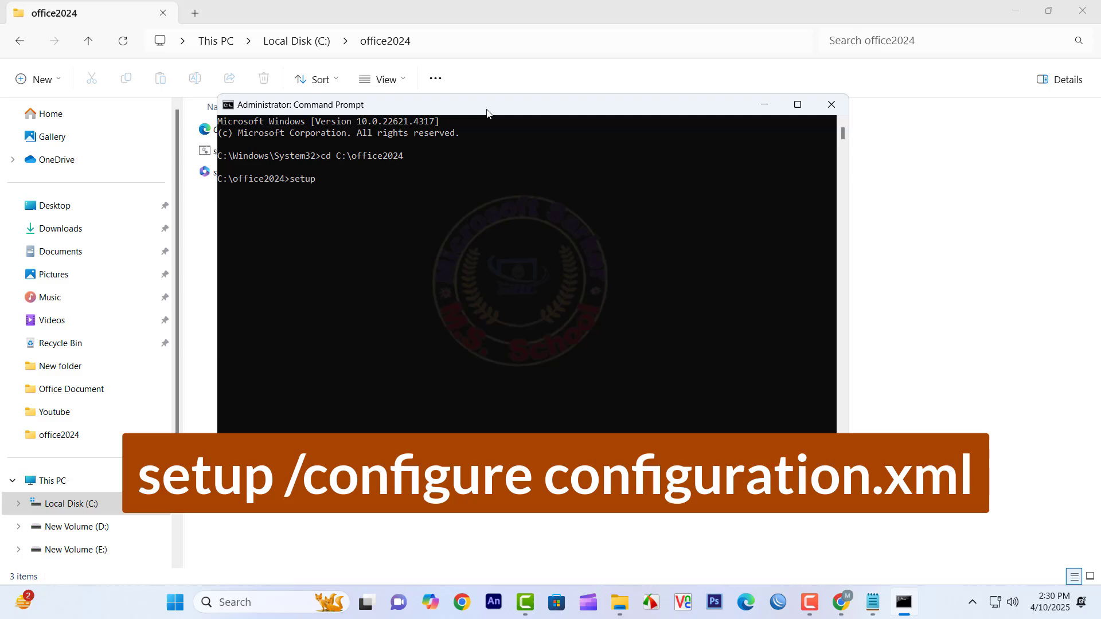
{"action": "type", "text": " /configure configureati"}
{"action": "key", "text": "BackSpace"}
{"action": "key", "text": "BackSpace"}
{"action": "key", "text": "BackSpace"}
{"action": "type", "text": "ation.xml"}
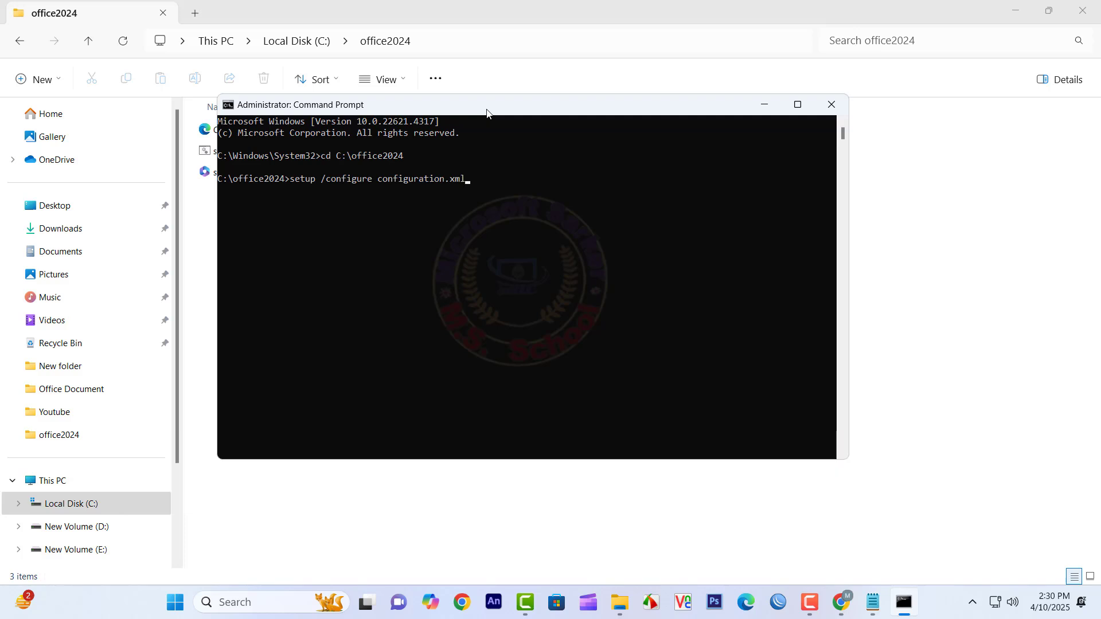
{"action": "key", "text": "Return"}
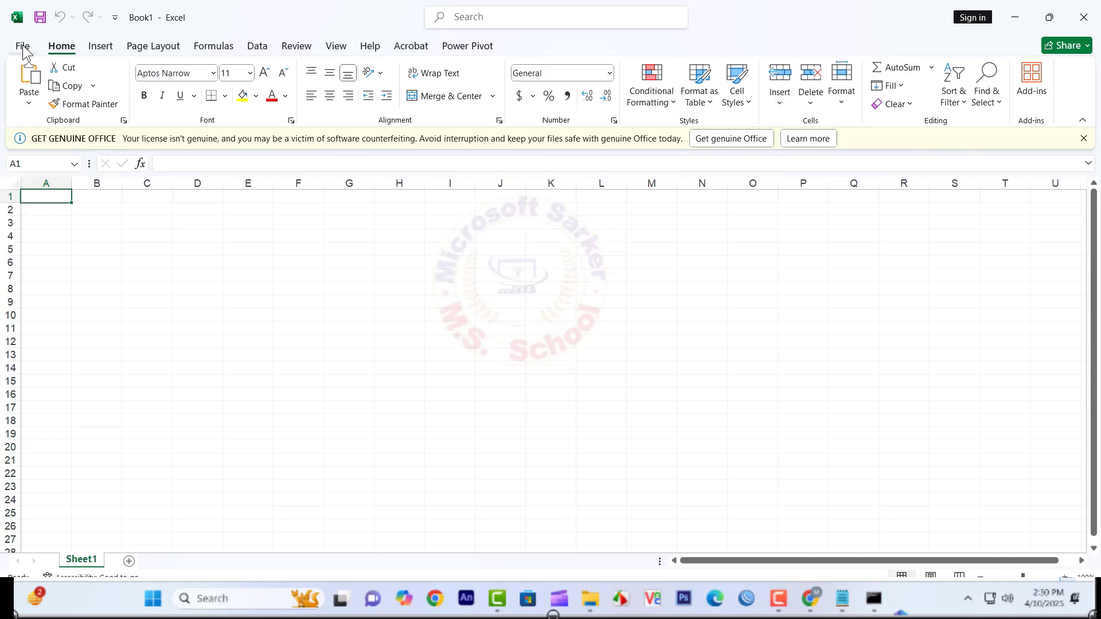
Step: Show Excel's Account page confirming Office LTSC Professional Plus 2024 is activated
{"action": "left_click", "coordinate": [20, 45]}
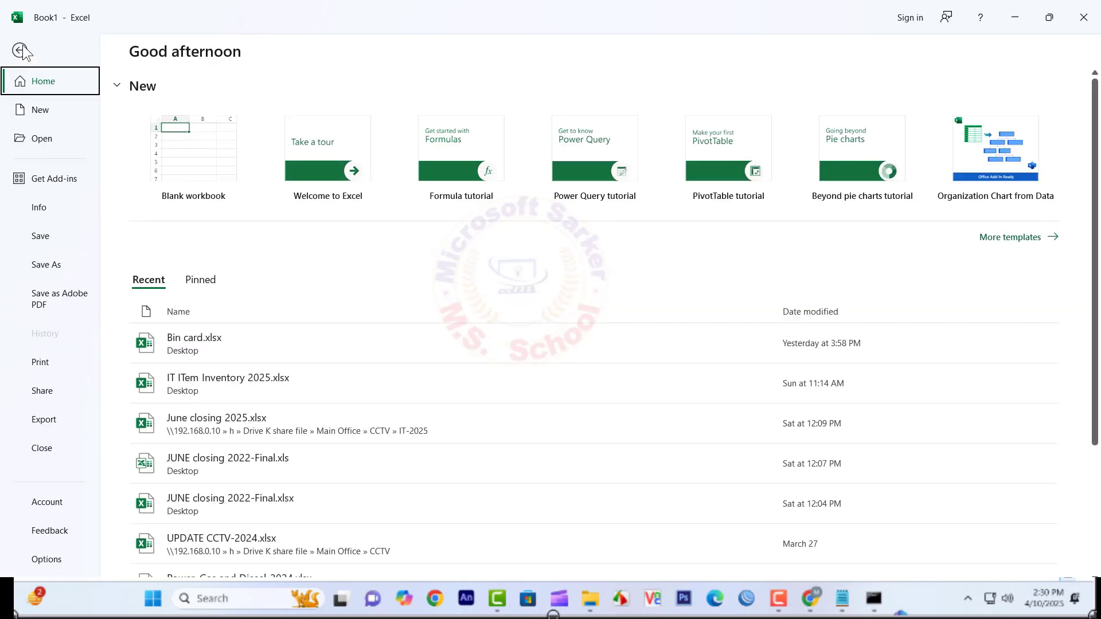
{"action": "left_click", "coordinate": [40, 503]}
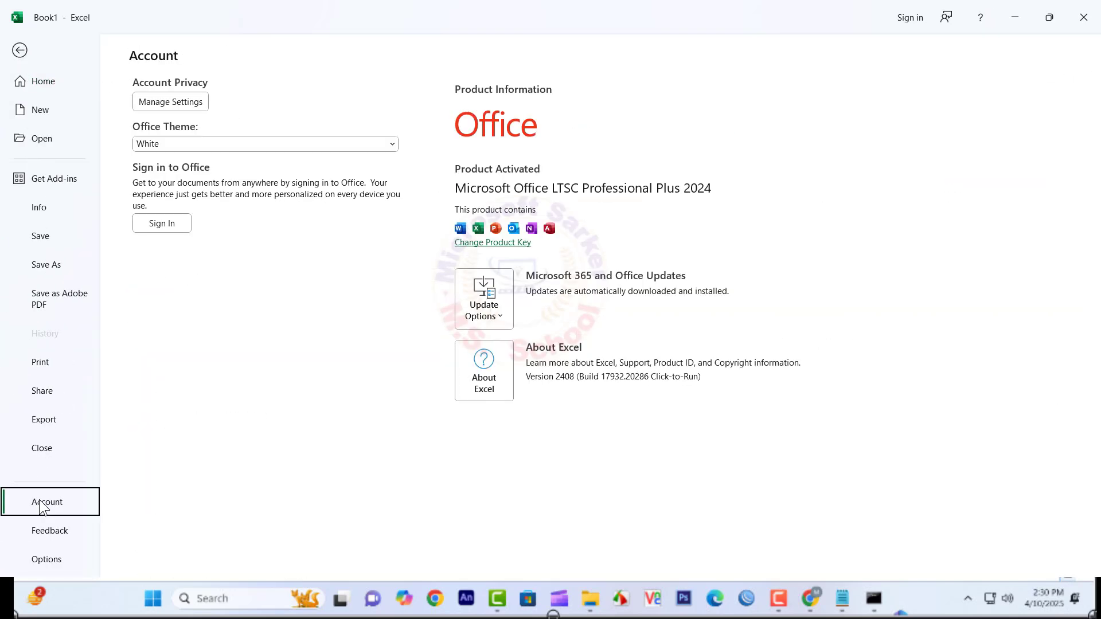